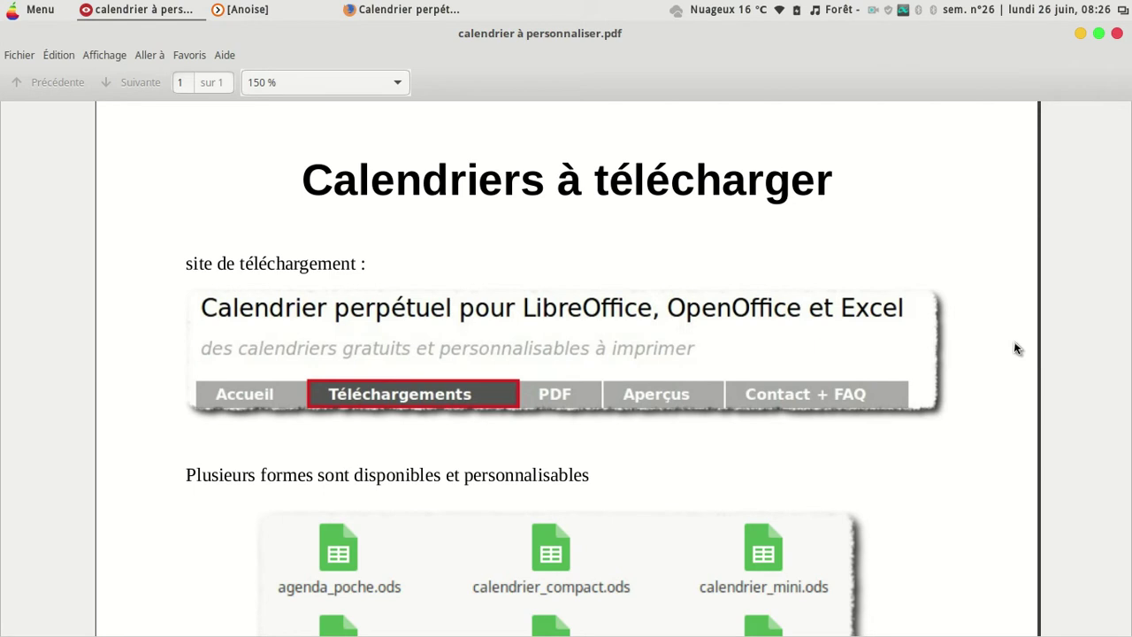
# Step: Open the perpetual calendar site's Téléchargements page in Firefox and close the duplicate page
pyautogui.click(398, 400)
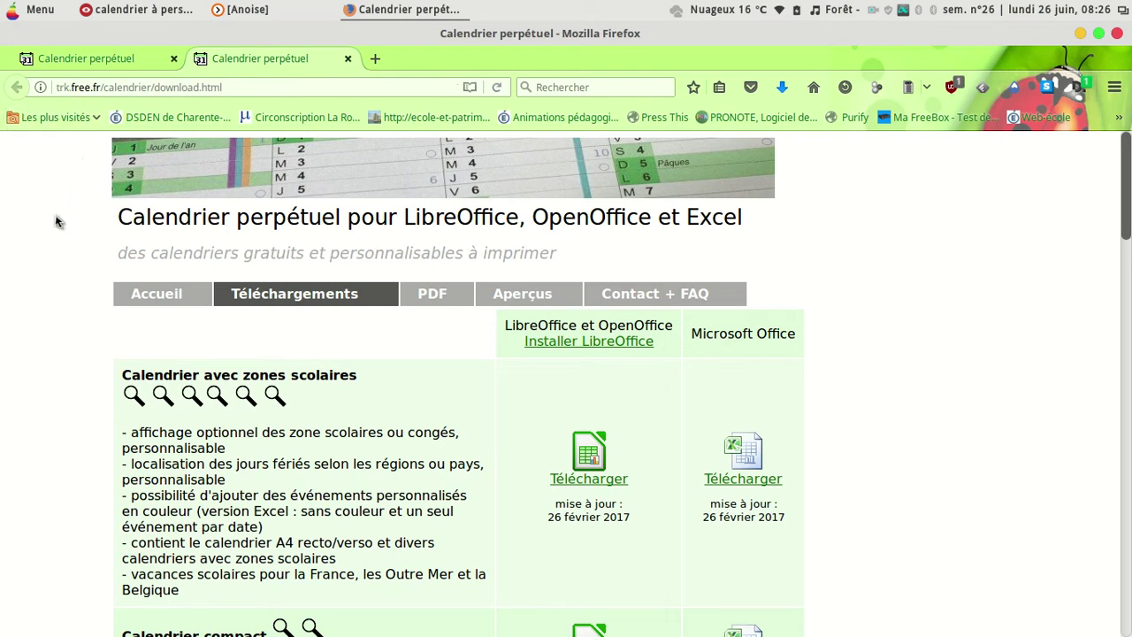
pyautogui.click(173, 58)
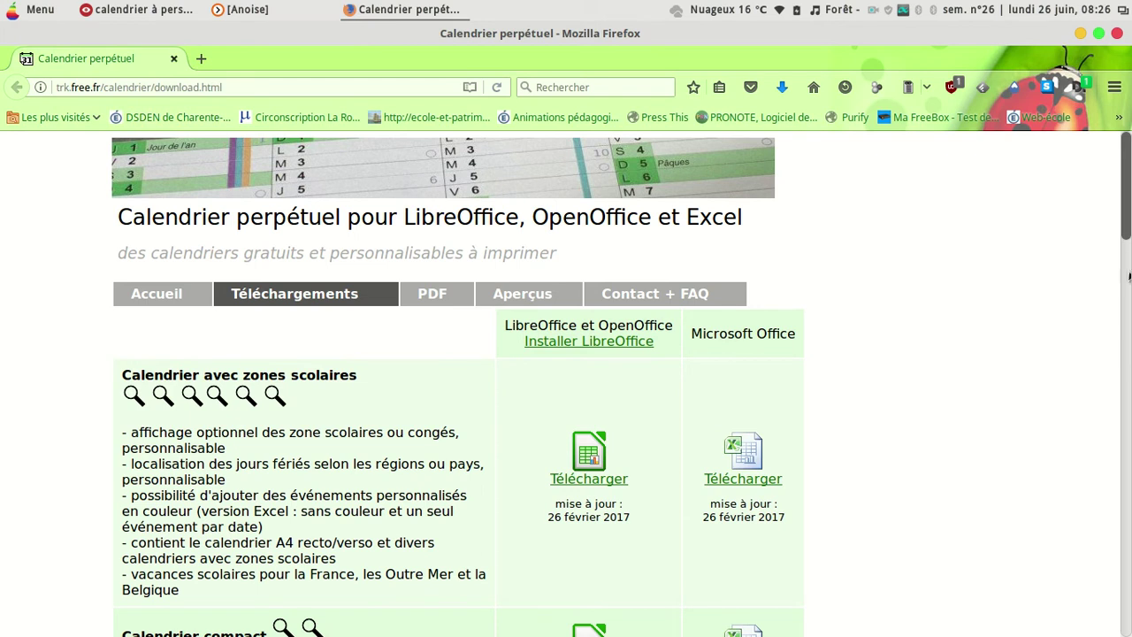
# Step: Download the LibreOffice version of "Calendrier avec zones scolaires", open it with LibreOffice Calc and enable editing
pyautogui.moveTo(1127, 227); pyautogui.dragTo(1077, 265)
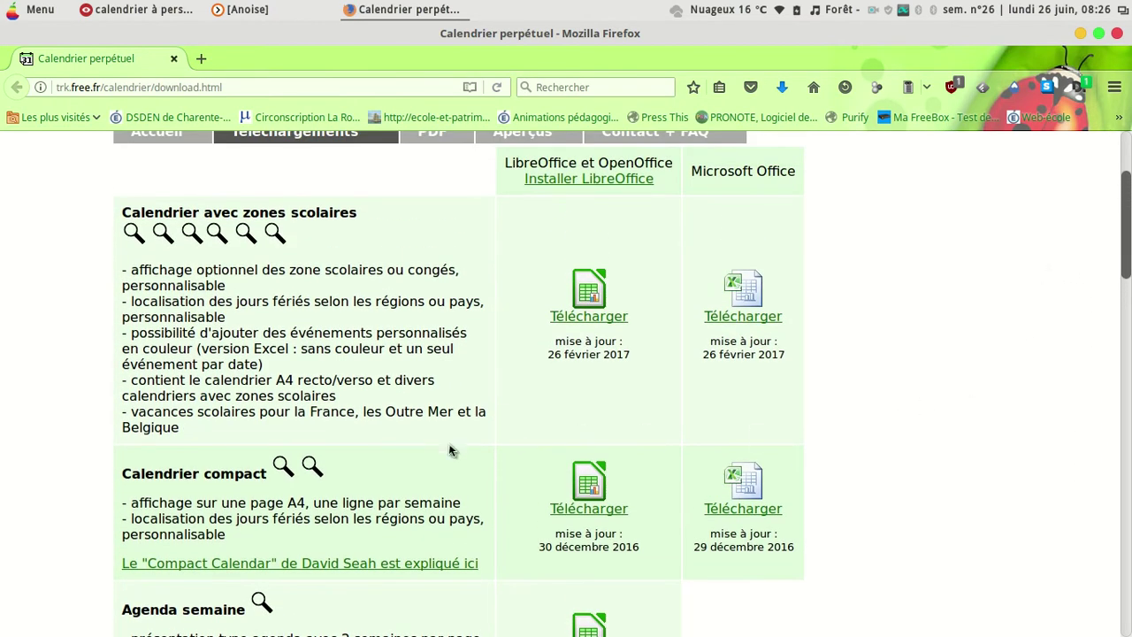
pyautogui.moveTo(313, 466)
pyautogui.moveTo(274, 232)
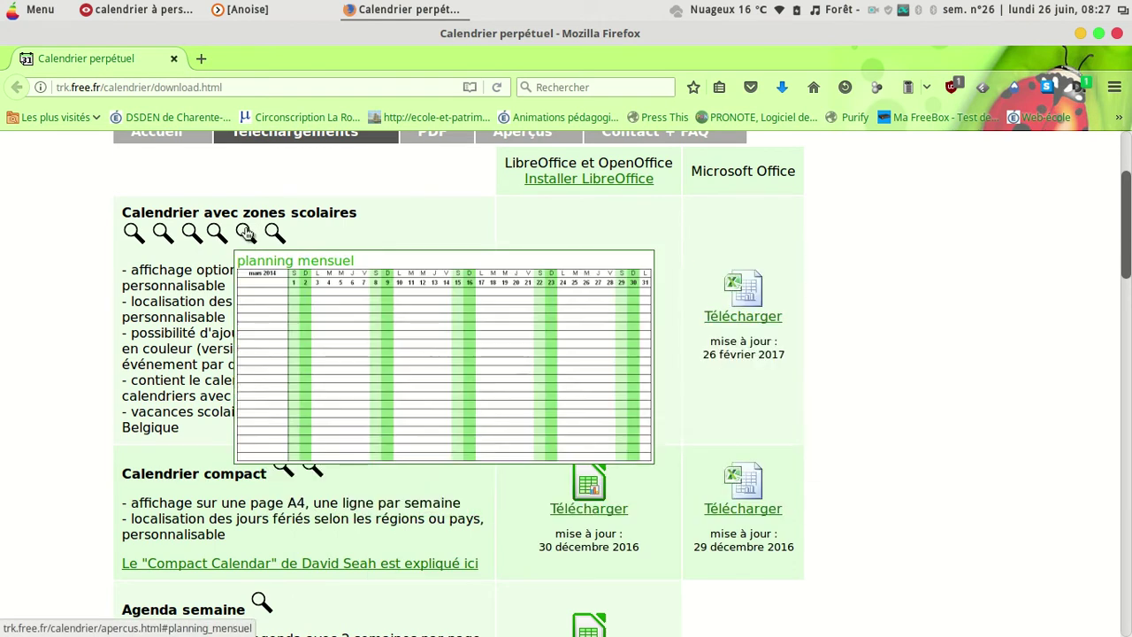
pyautogui.moveTo(193, 234)
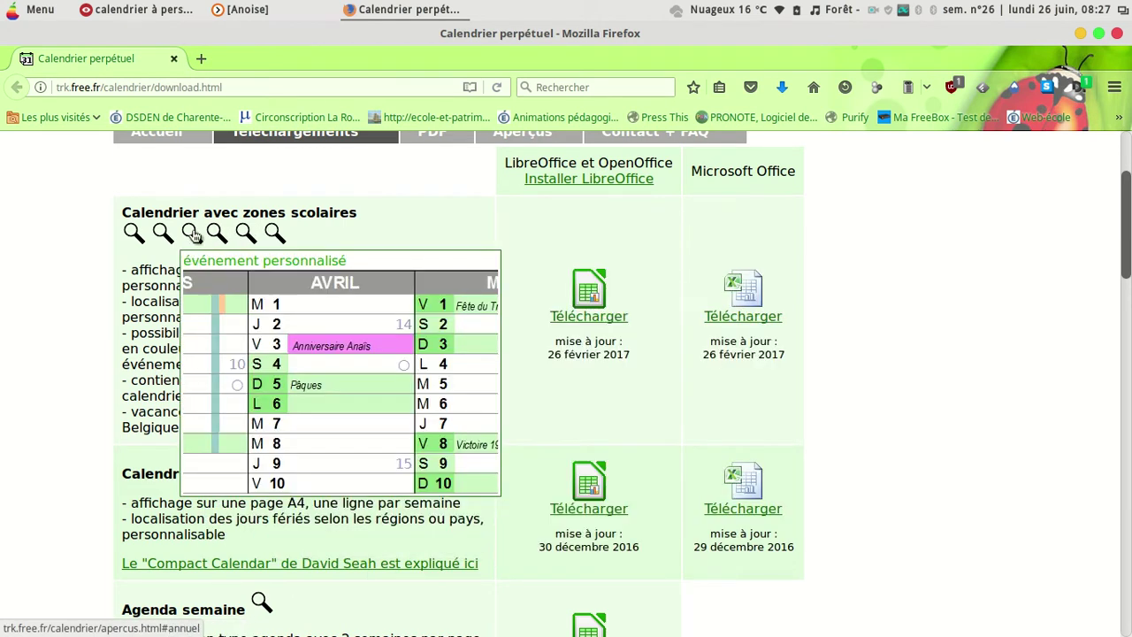
pyautogui.moveTo(131, 232)
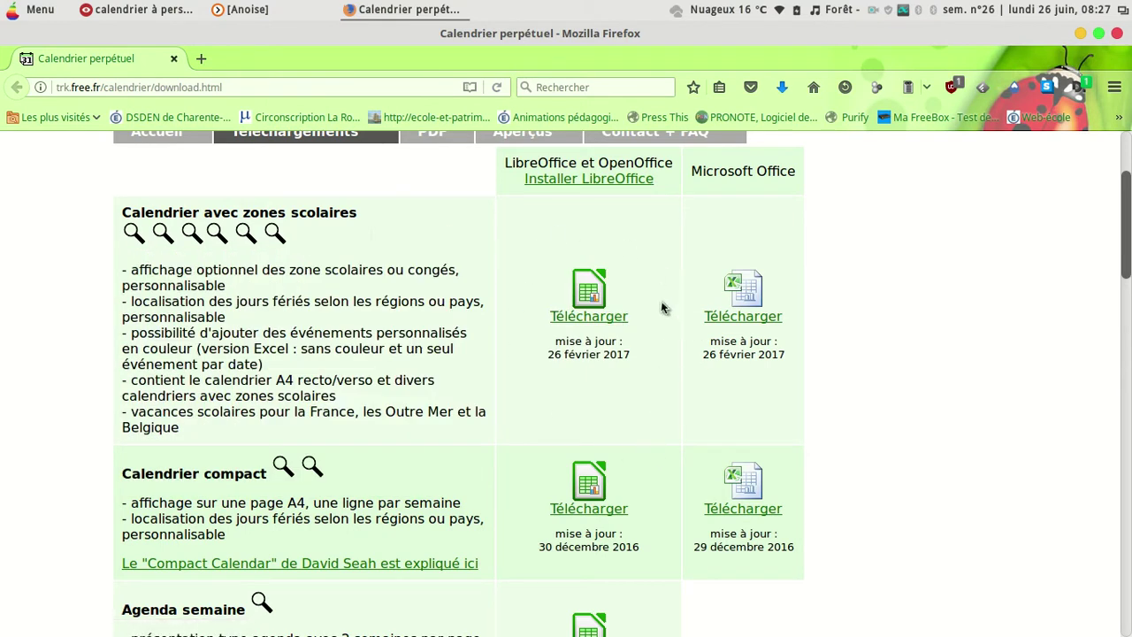
pyautogui.click(579, 286)
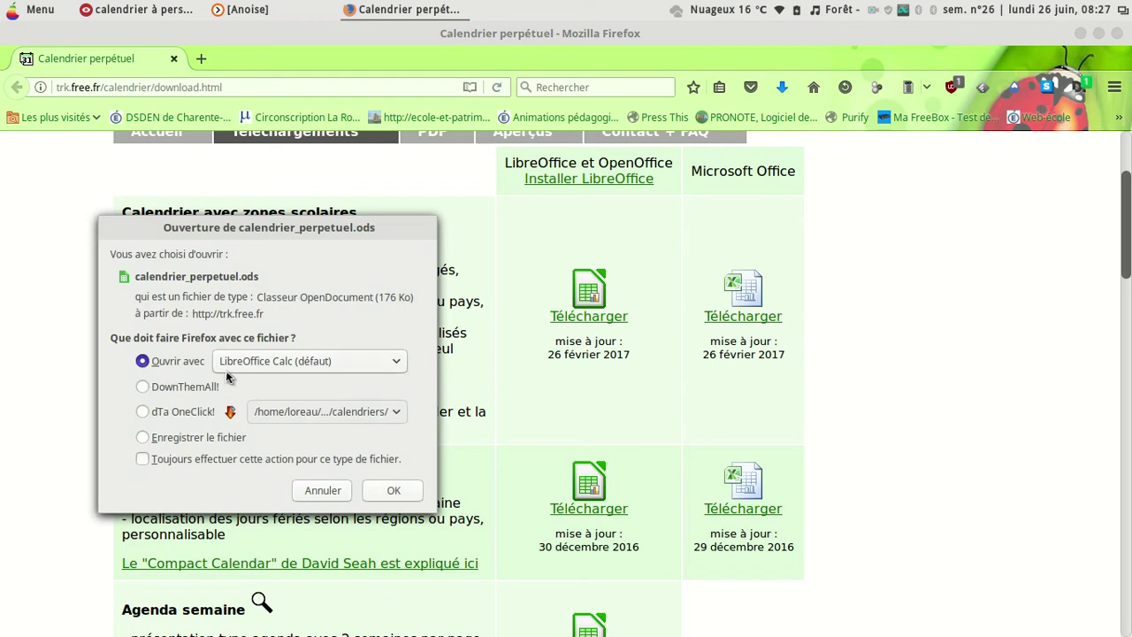
pyautogui.click(380, 495)
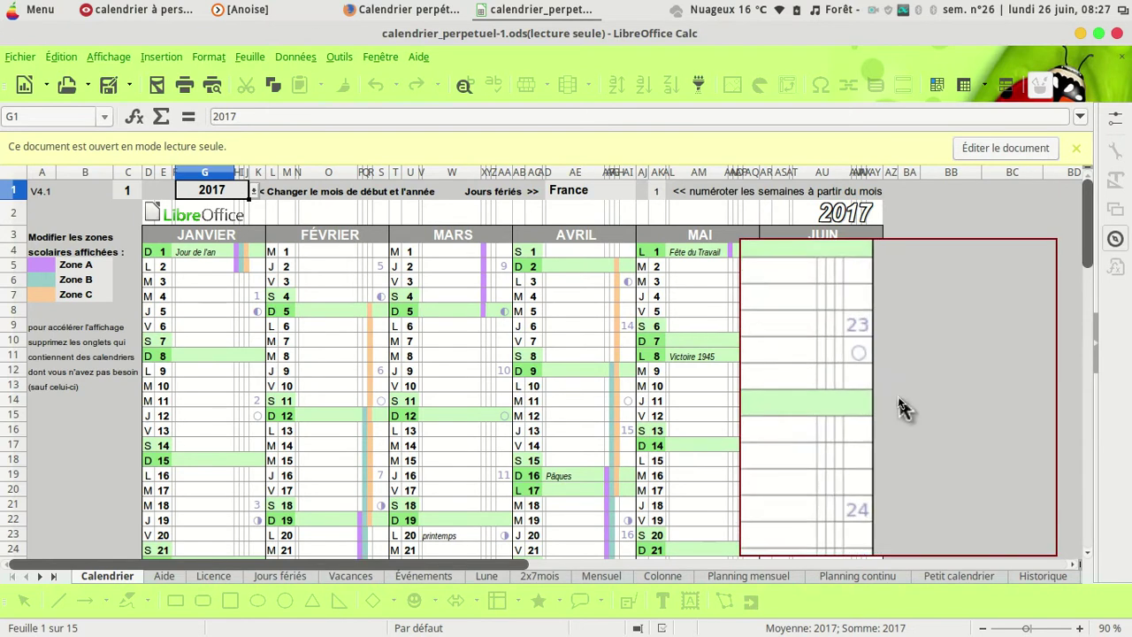
pyautogui.click(988, 146)
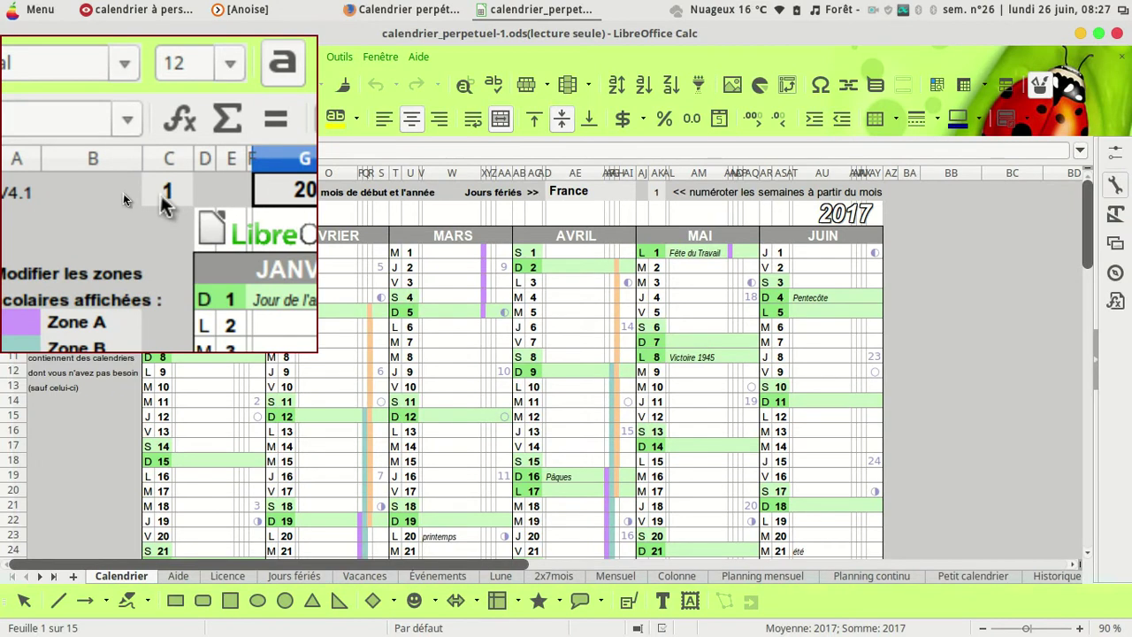
# Step: Set the calendar's starting month in cell C1 to 9
pyautogui.click(123, 193)
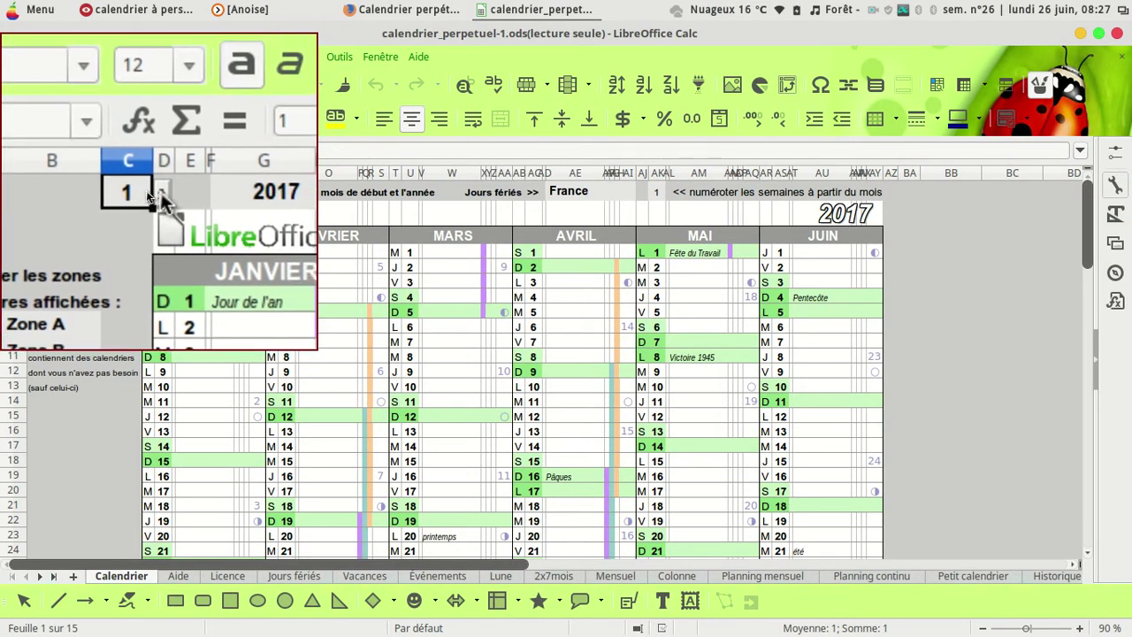
pyautogui.click(152, 191)
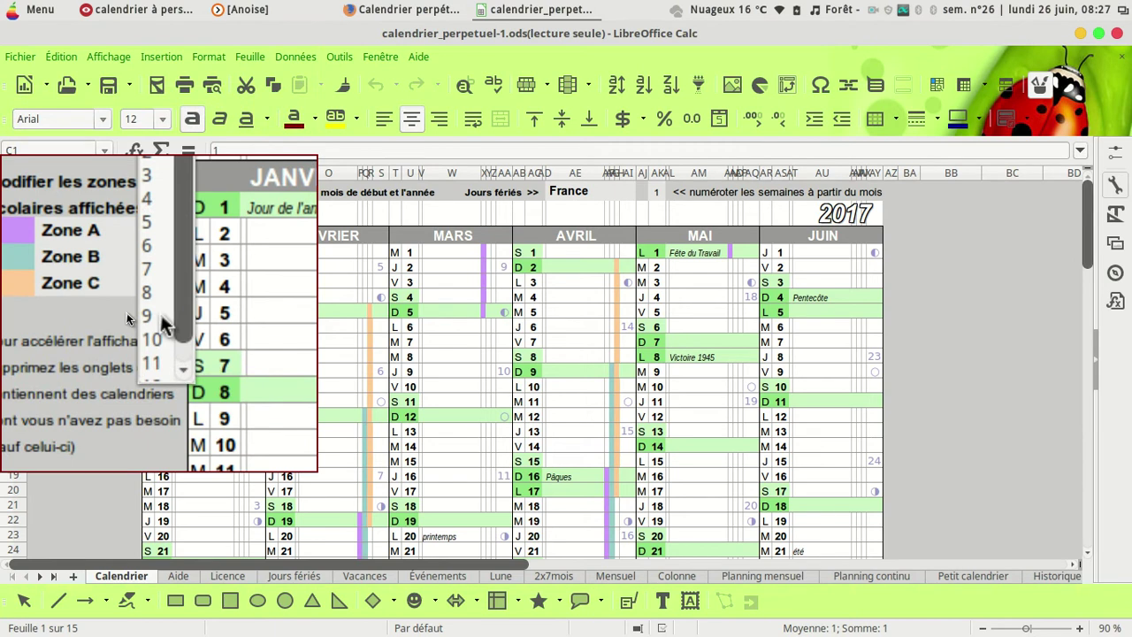
pyautogui.click(126, 312)
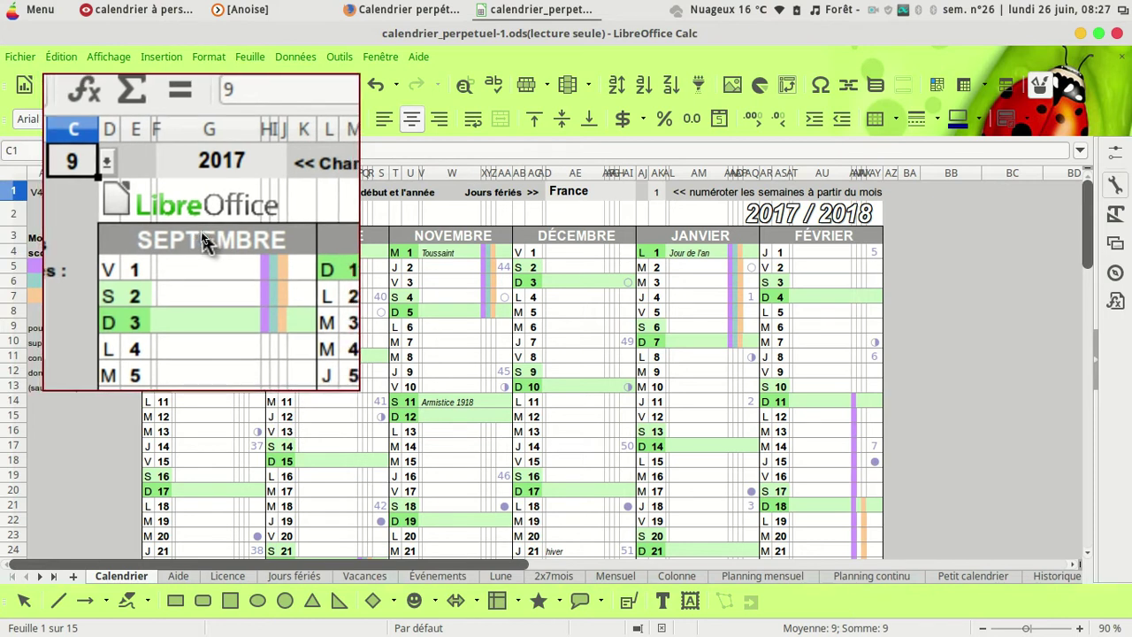
# Step: Check which years can be chosen for the calendar in cell G1
pyautogui.click(233, 196)
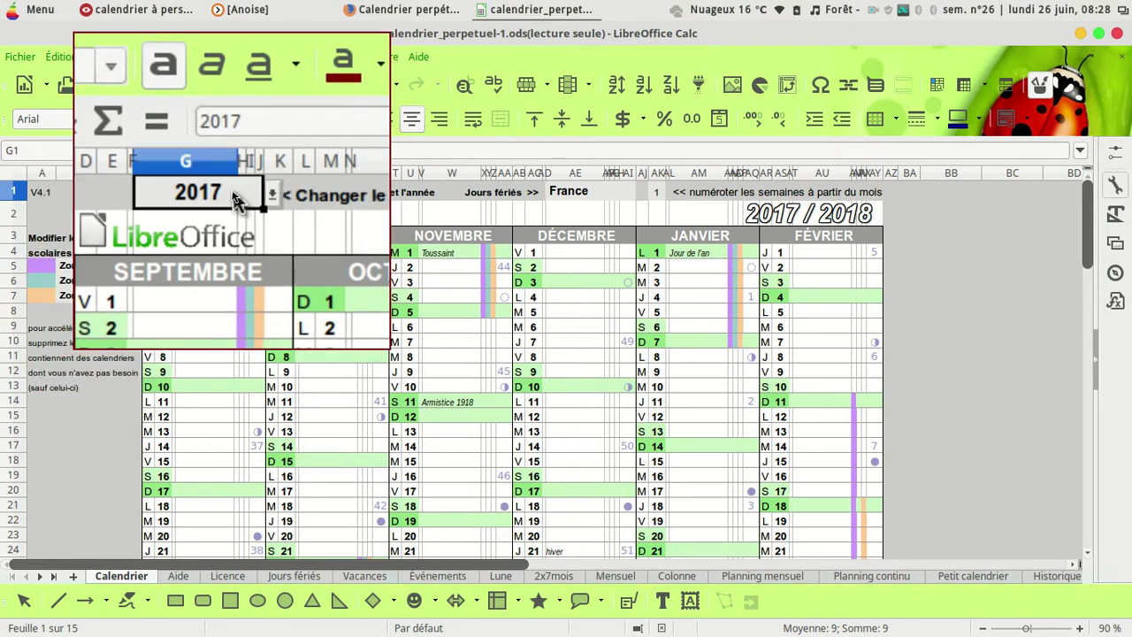
pyautogui.click(255, 197)
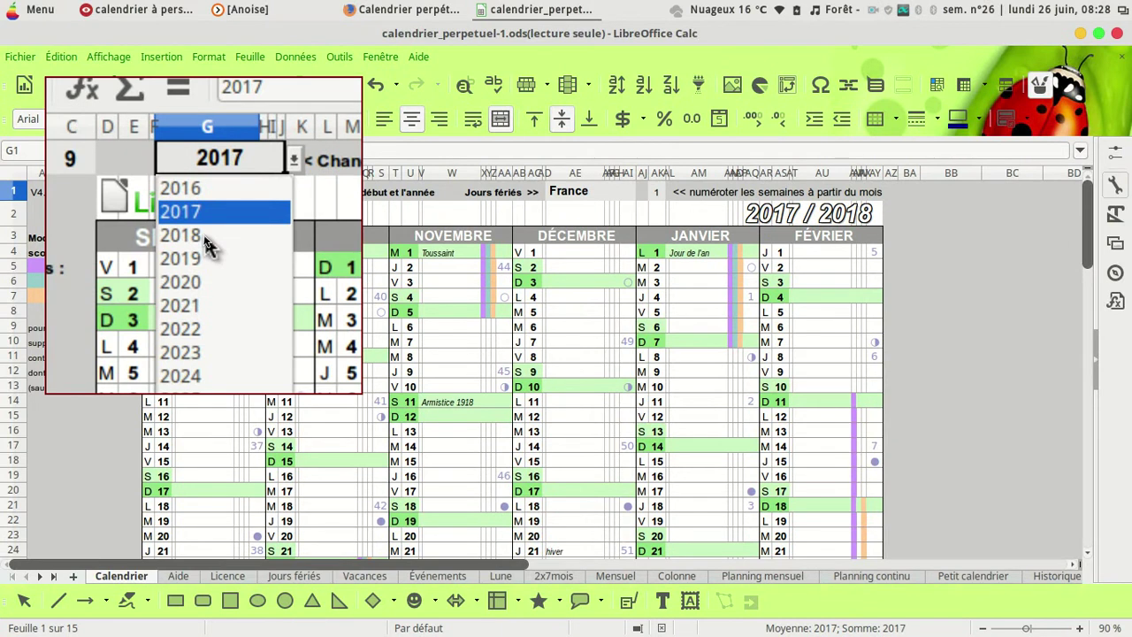
pyautogui.press('Escape')
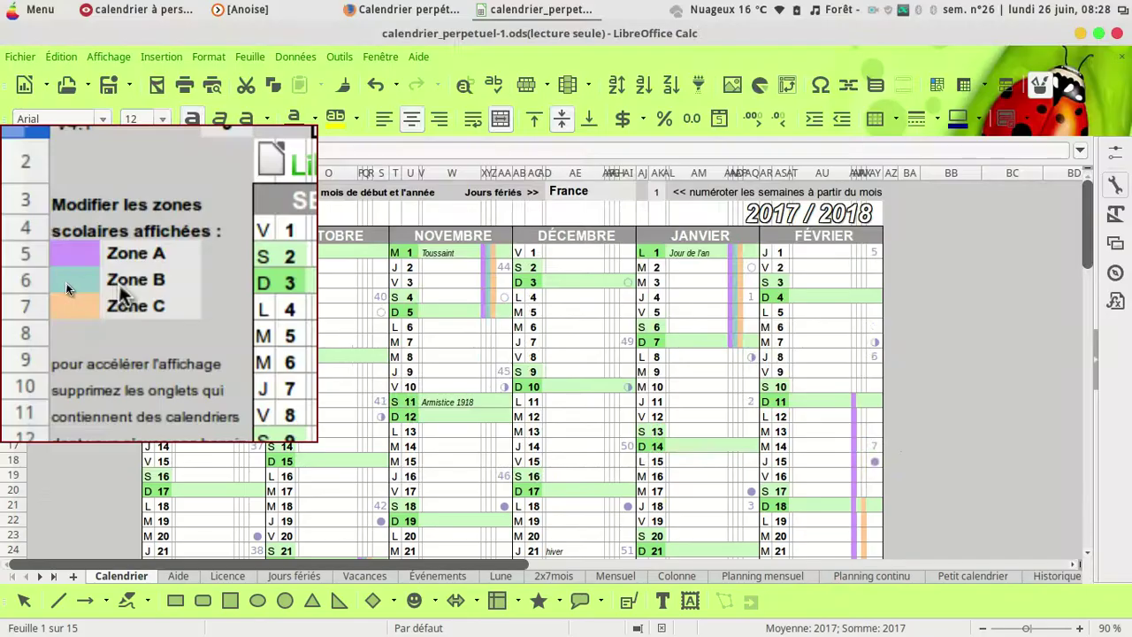
# Step: Set the displayed school zones in cells B6 and B7, Zone B and Zone C, to "aucun"
pyautogui.click(67, 279)
pyautogui.click(116, 279)
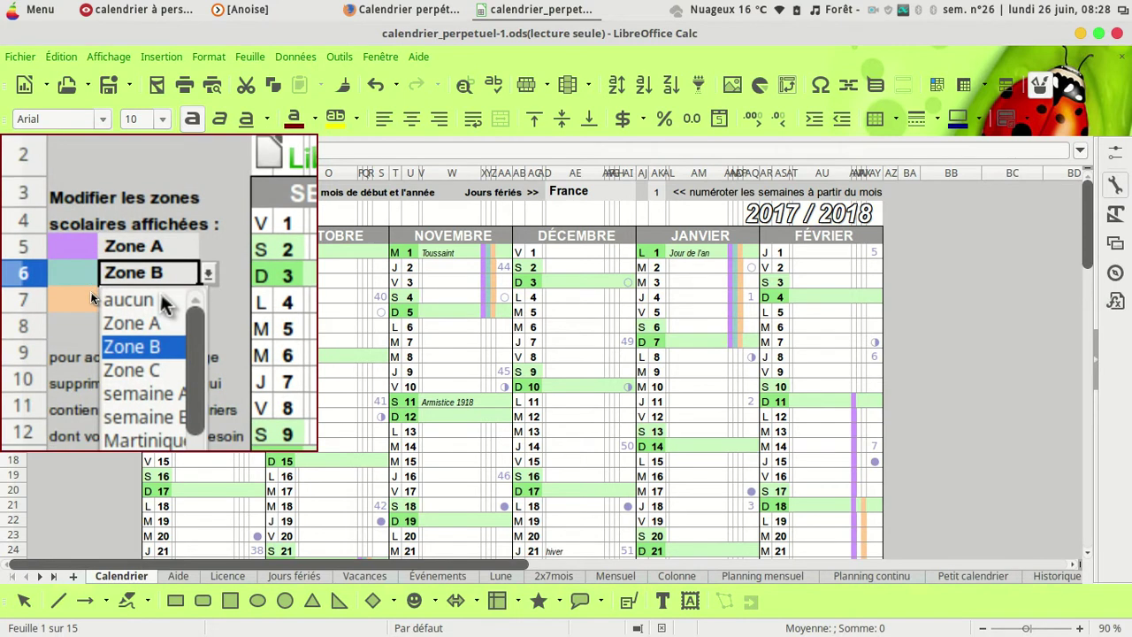
pyautogui.click(162, 303)
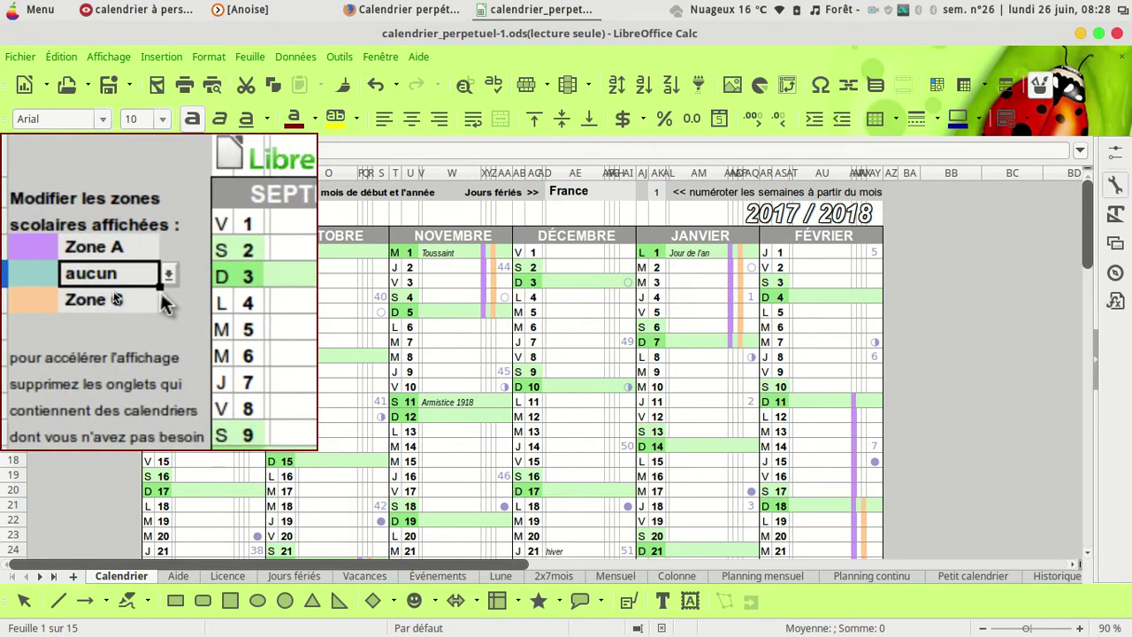
pyautogui.click(161, 302)
pyautogui.click(157, 288)
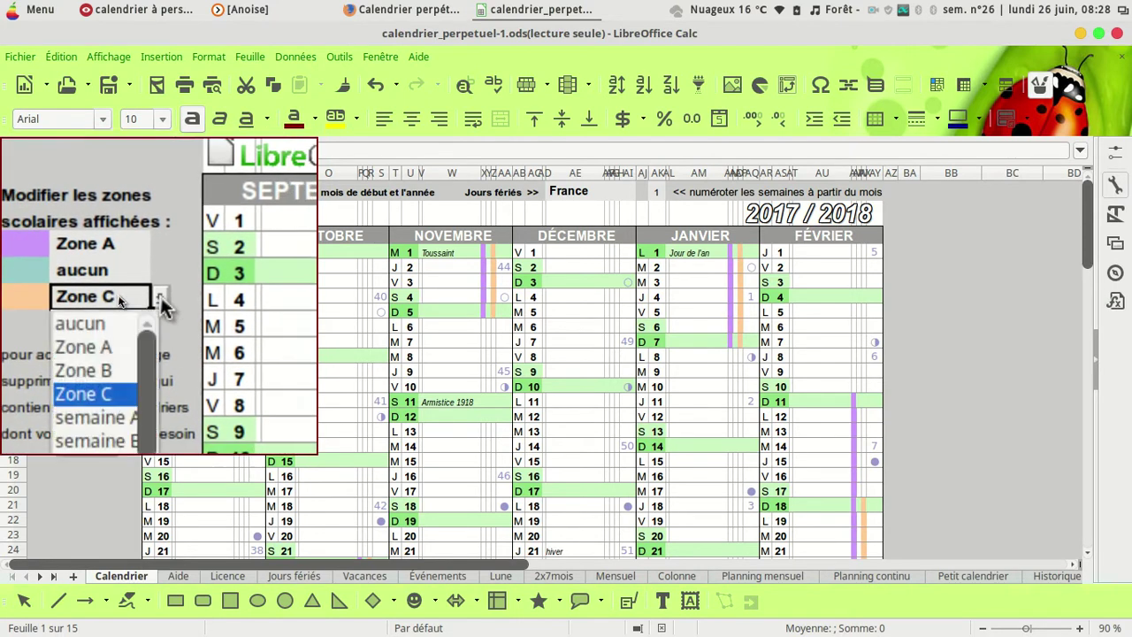
pyautogui.click(162, 314)
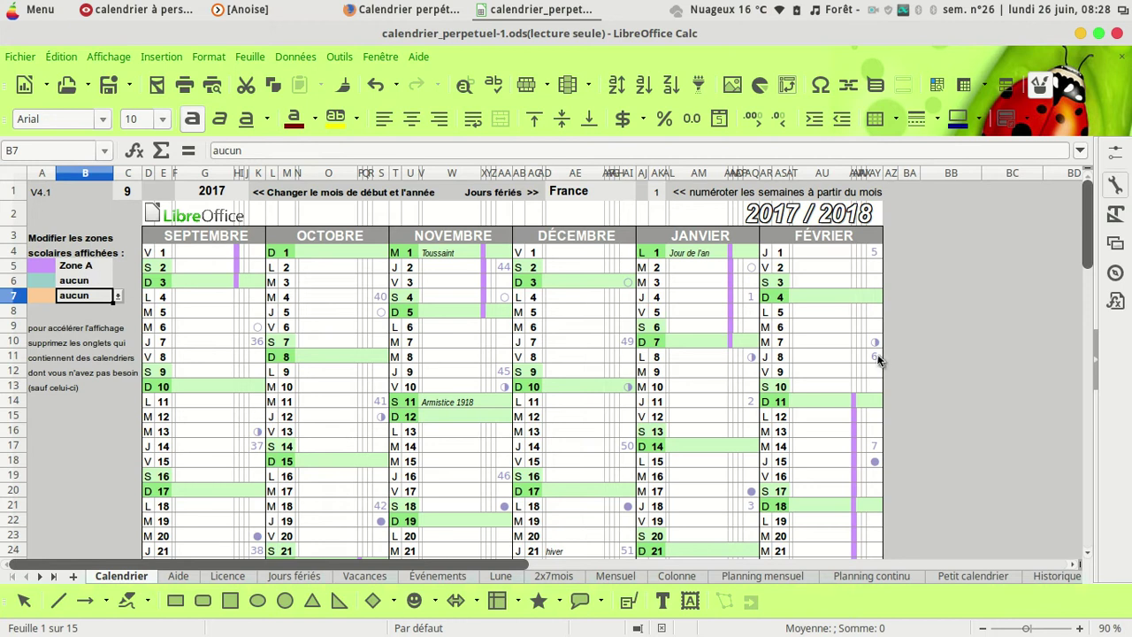
# Step: Merge the header cells T2:AI2 above November and December, keeping the contents of the hidden cells
pyautogui.moveTo(1090, 240); pyautogui.dragTo(1094, 412)
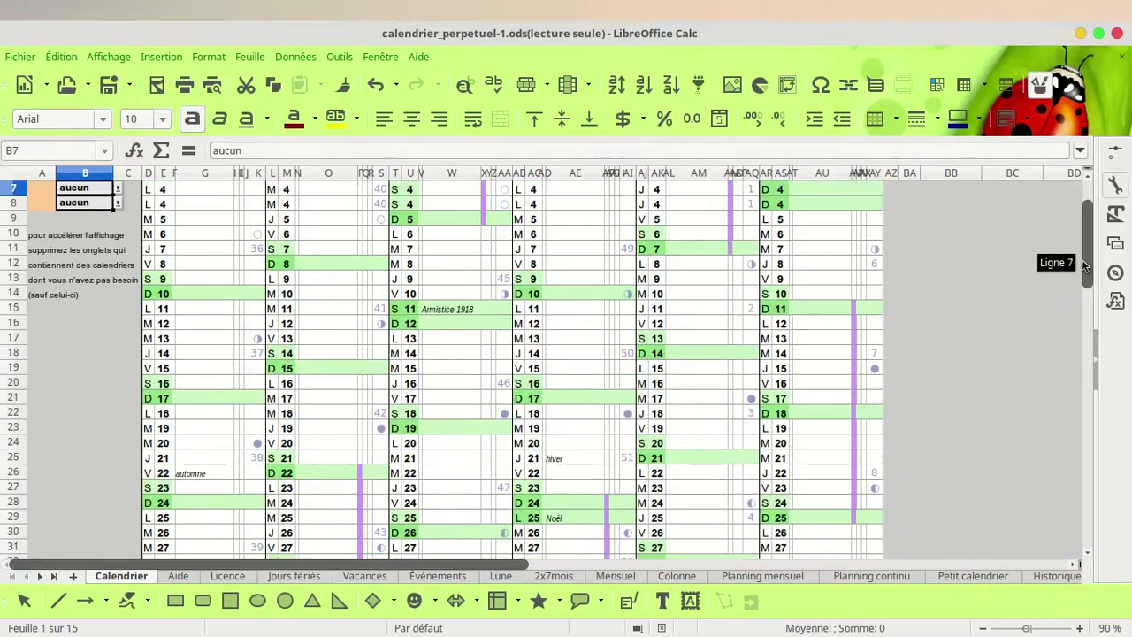
pyautogui.moveTo(1081, 259); pyautogui.dragTo(1079, 240)
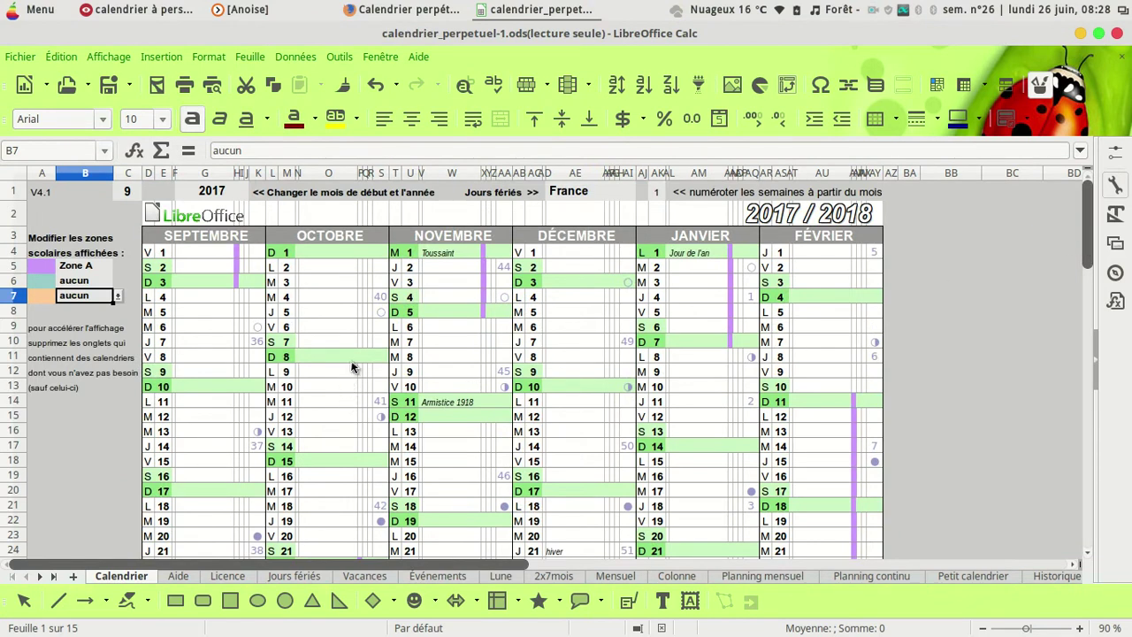
pyautogui.click(397, 214)
pyautogui.moveTo(400, 216); pyautogui.dragTo(625, 219)
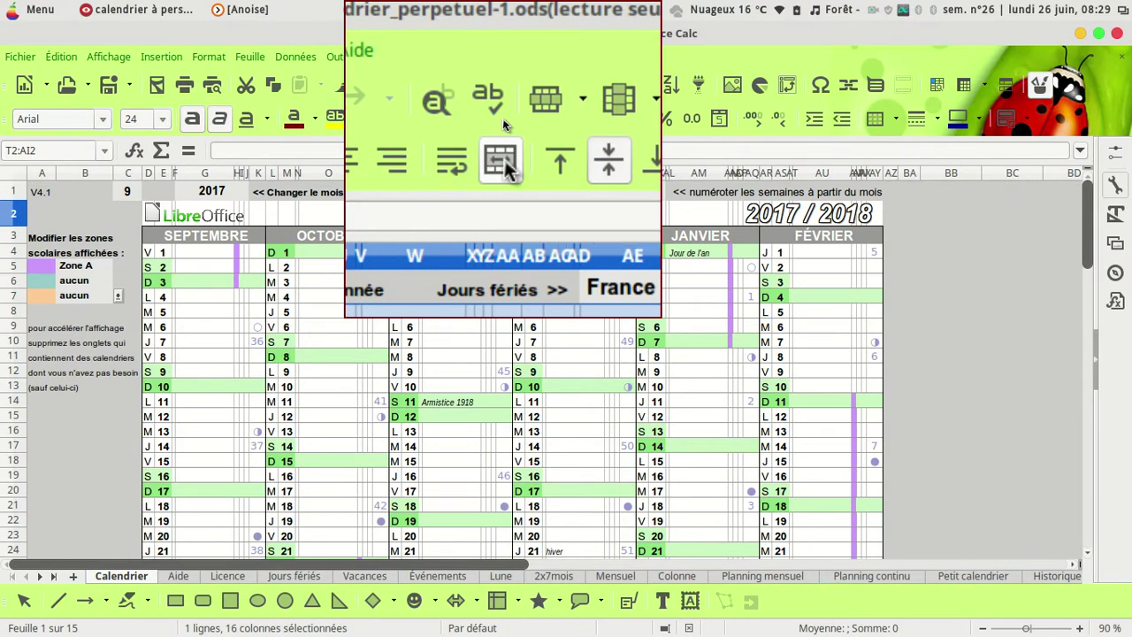
pyautogui.click(502, 118)
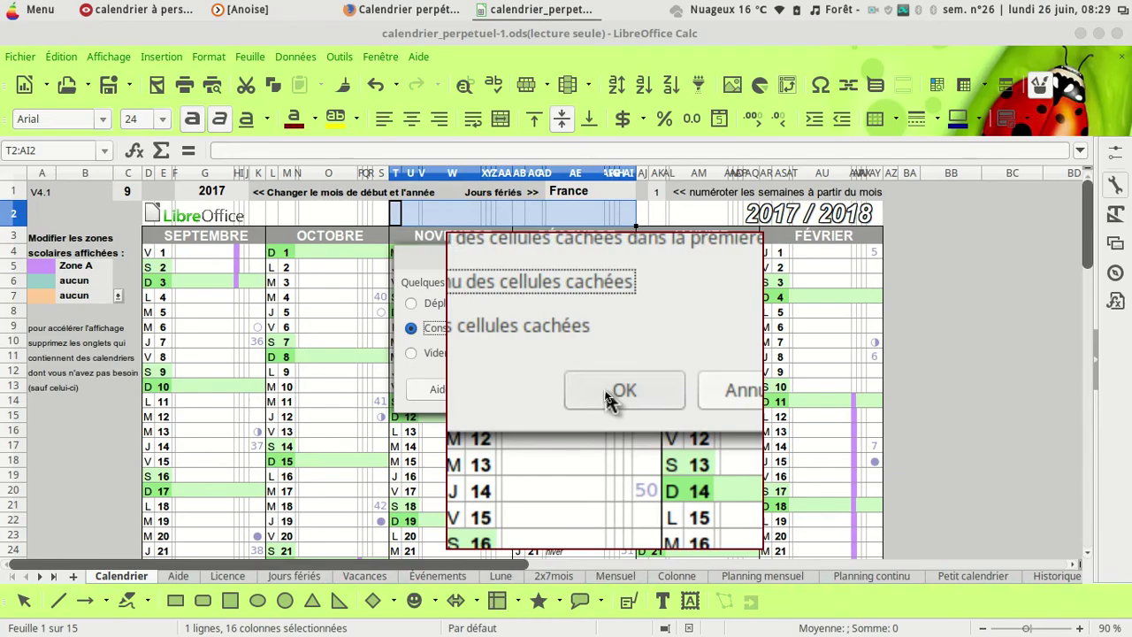
pyautogui.click(607, 398)
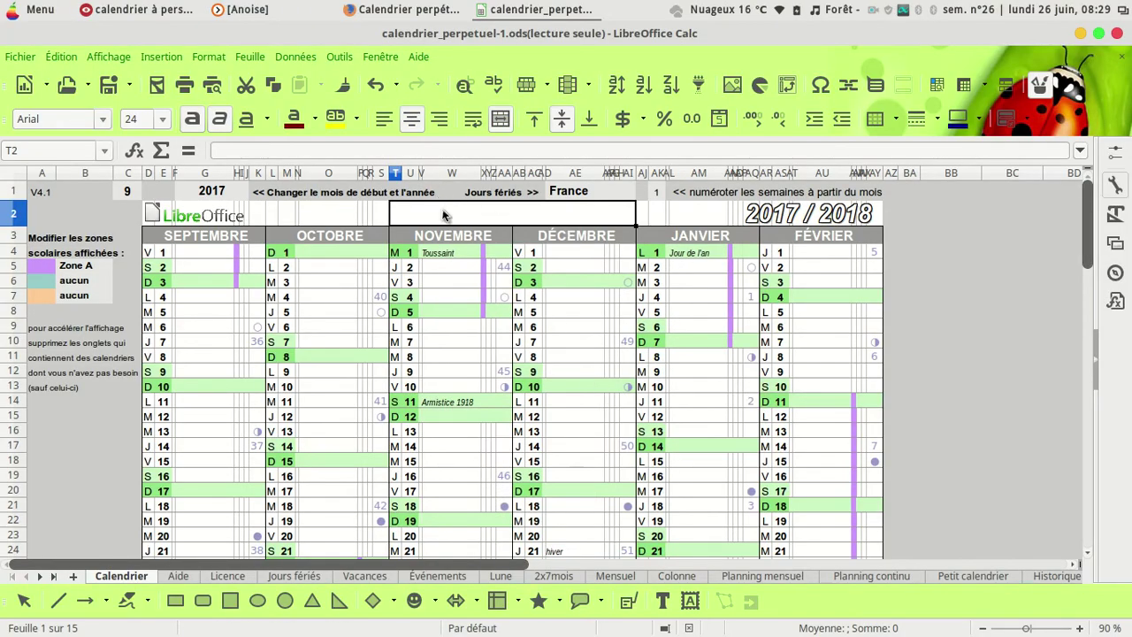
# Step: Enter the title "école Jules Ferry" in the merged header cell and set its font size to 20
pyautogui.doubleClick(443, 215)
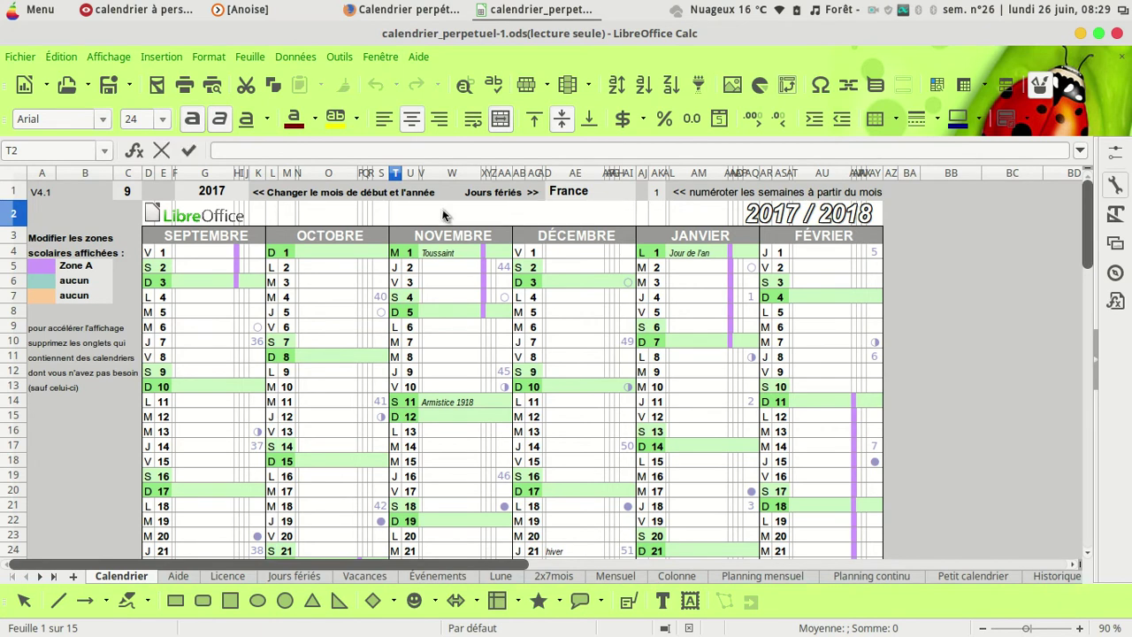
pyautogui.write('école Jules Ferry')
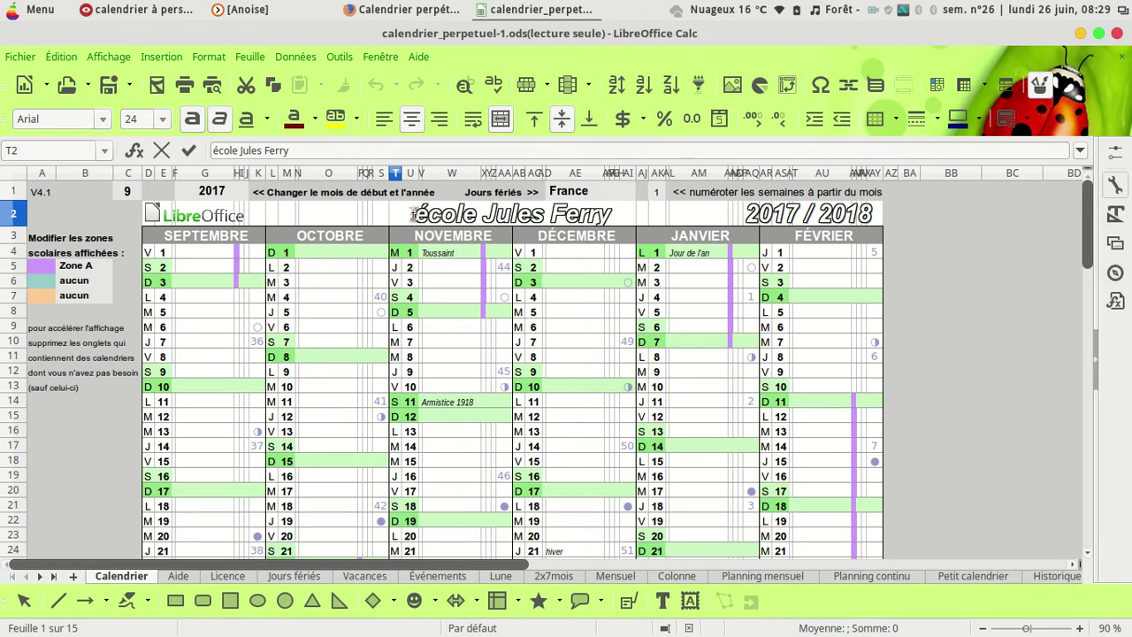
pyautogui.moveTo(412, 215); pyautogui.dragTo(615, 218)
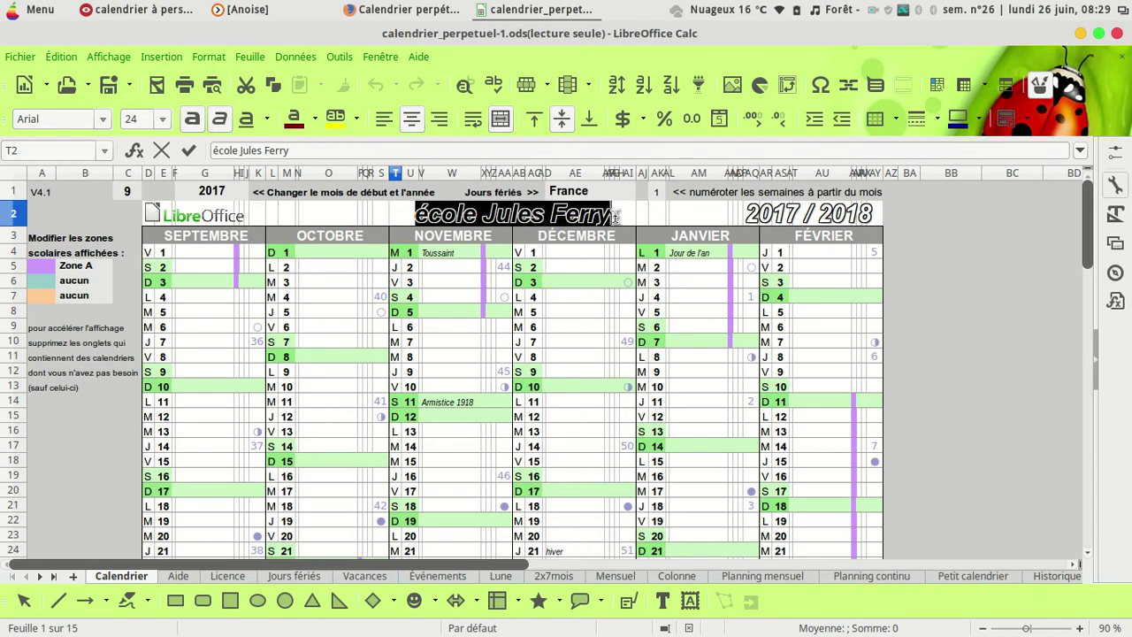
pyautogui.click(162, 119)
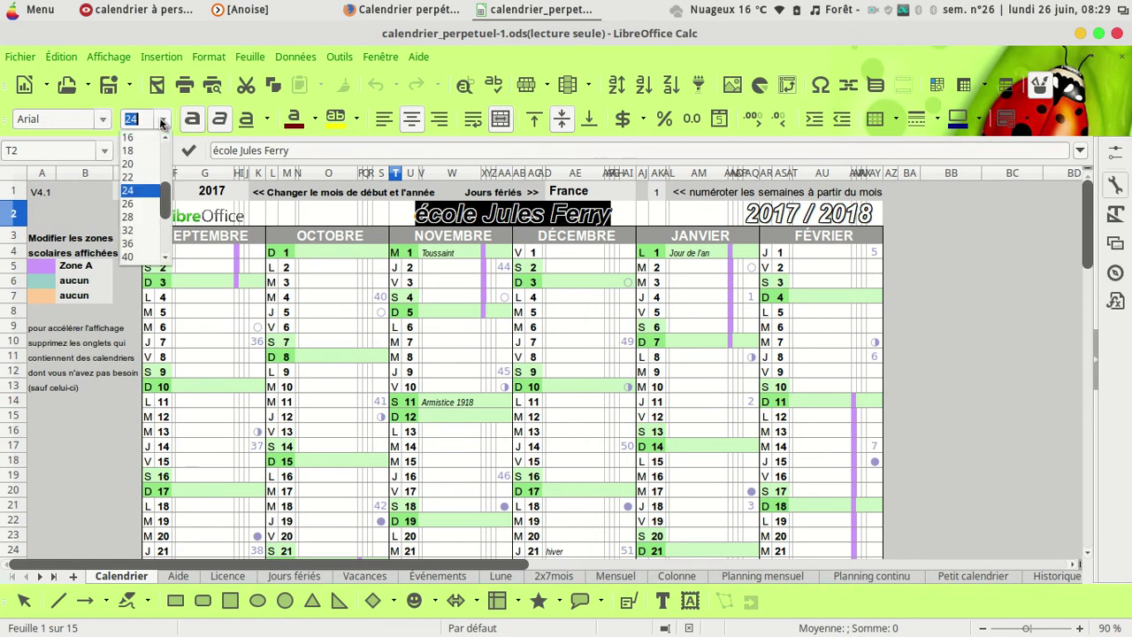
pyautogui.click(129, 164)
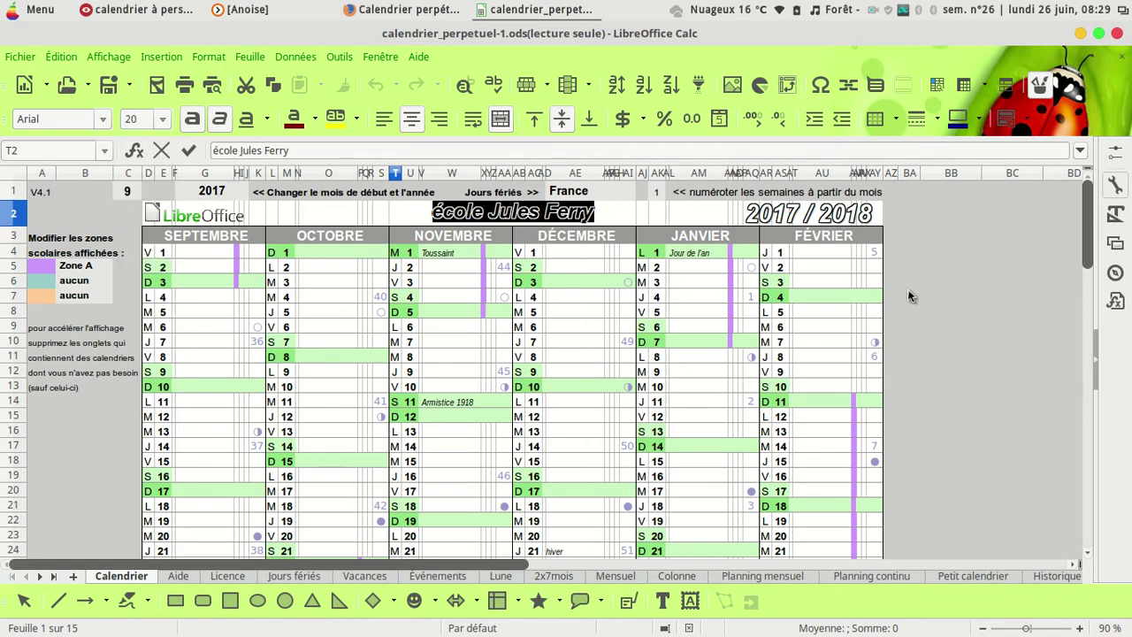
pyautogui.click(940, 295)
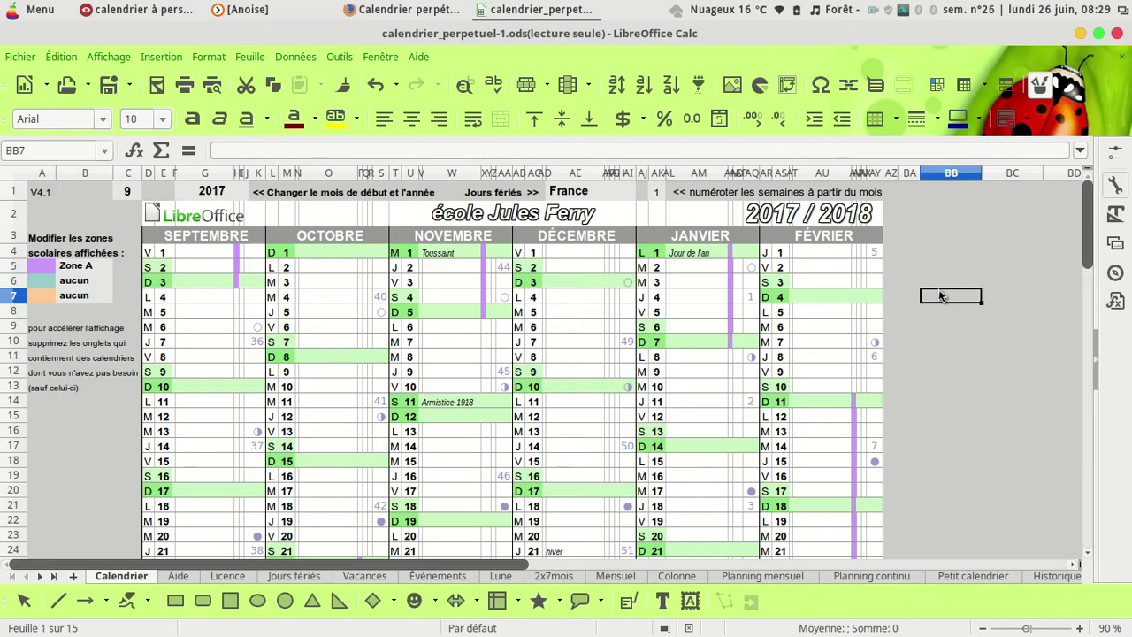
# Step: Examine the calendar's first page enlarged in print preview, and return to the spreadsheet
pyautogui.click(211, 89)
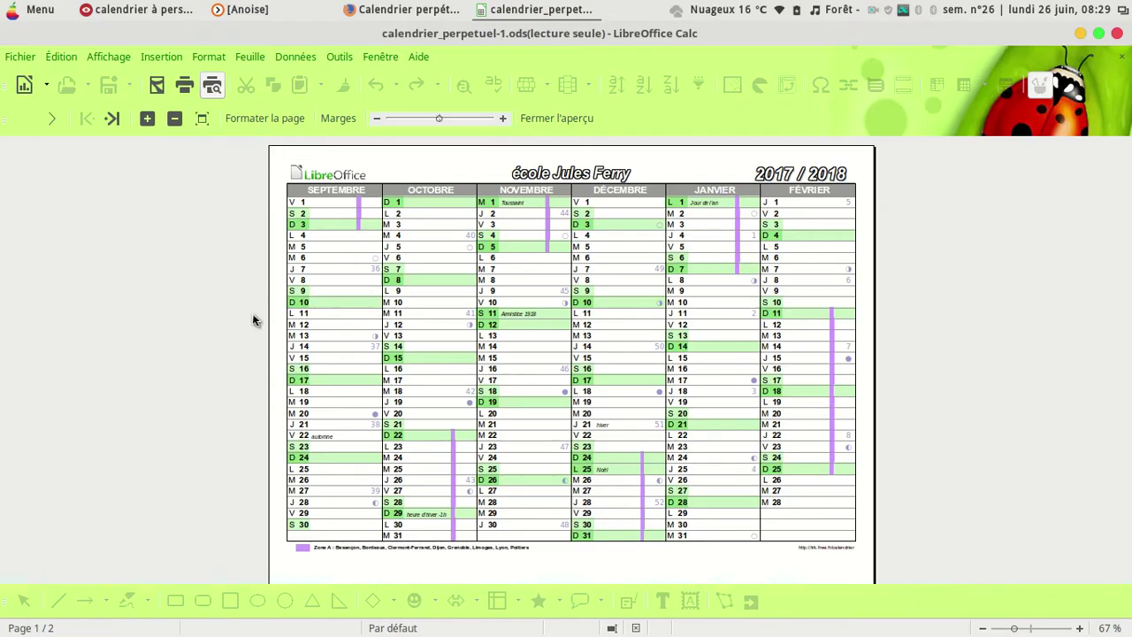
pyautogui.scroll(3, 251, 318)
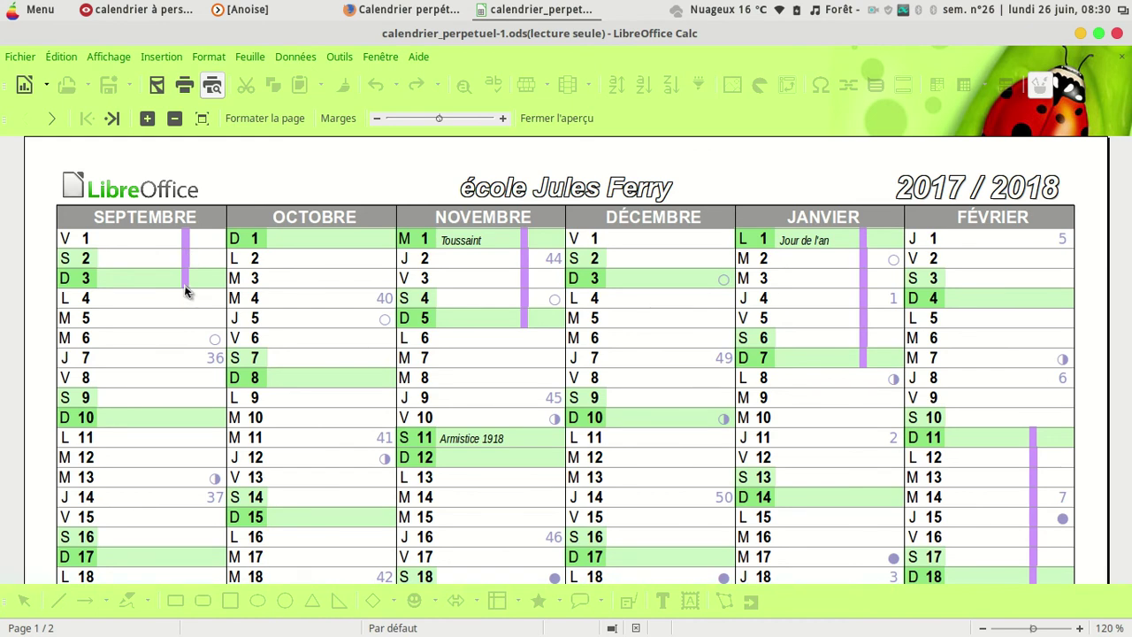
pyautogui.click(569, 118)
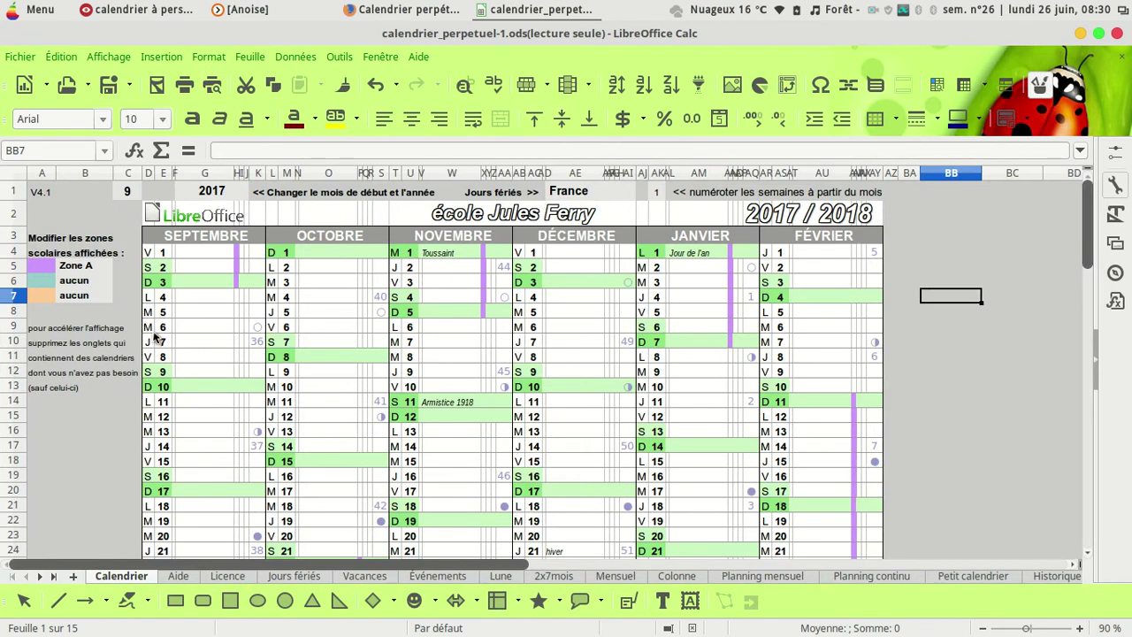
# Step: In row 2 of the Événements sheet, enter the date 1/09/17 with the label "rentrée enseignants", and return to the Calendrier sheet
pyautogui.click(428, 576)
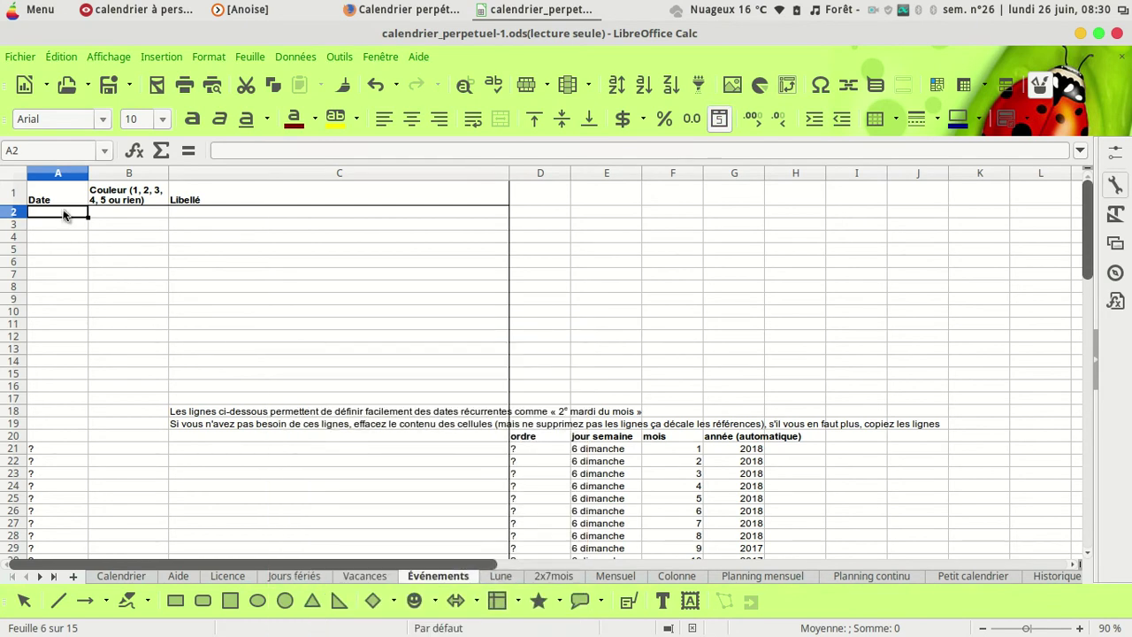
pyautogui.write('1/09/17')
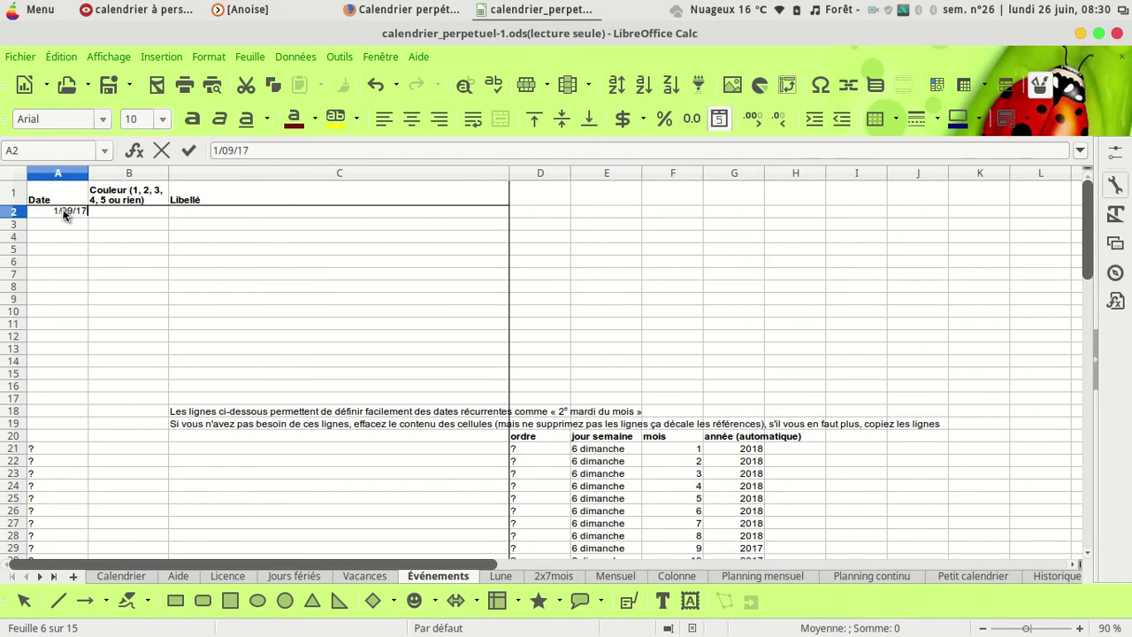
pyautogui.click(221, 216)
pyautogui.write('rentré')
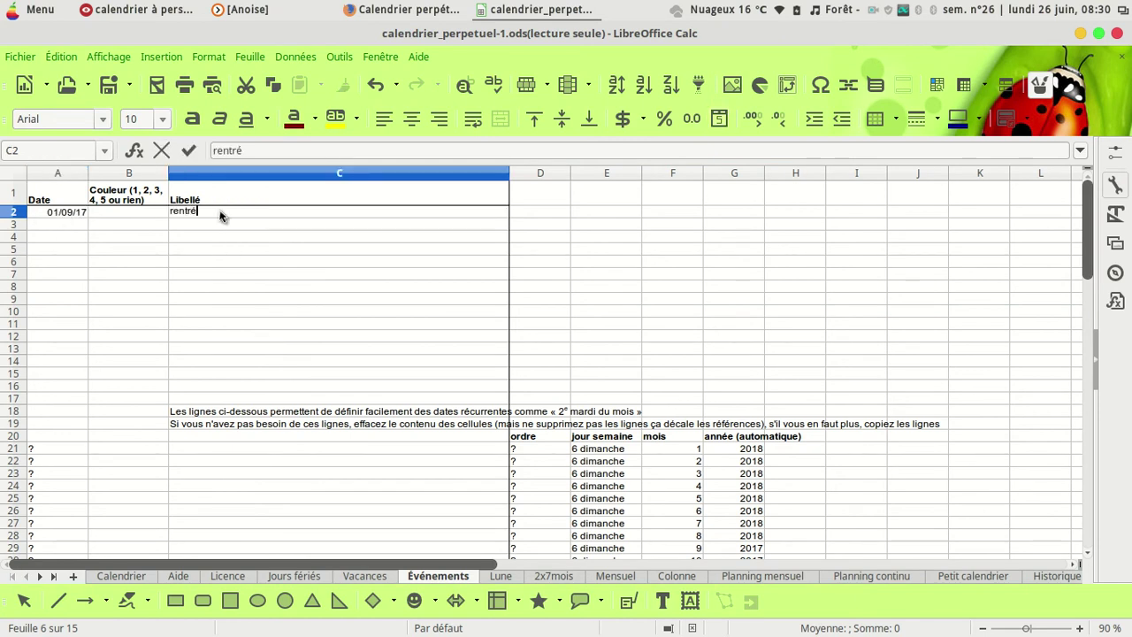
pyautogui.write('e enseignants')
pyautogui.click(103, 578)
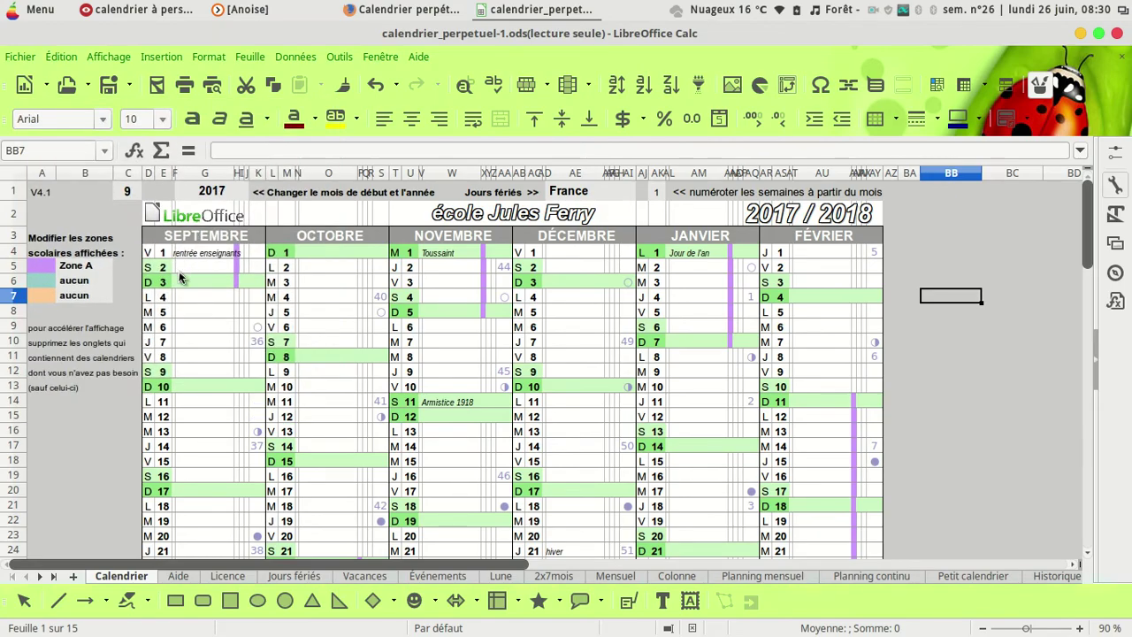
# Step: In row 3 of the Événements sheet, add the event "rentrée élèves" dated 4/09/17
pyautogui.click(425, 575)
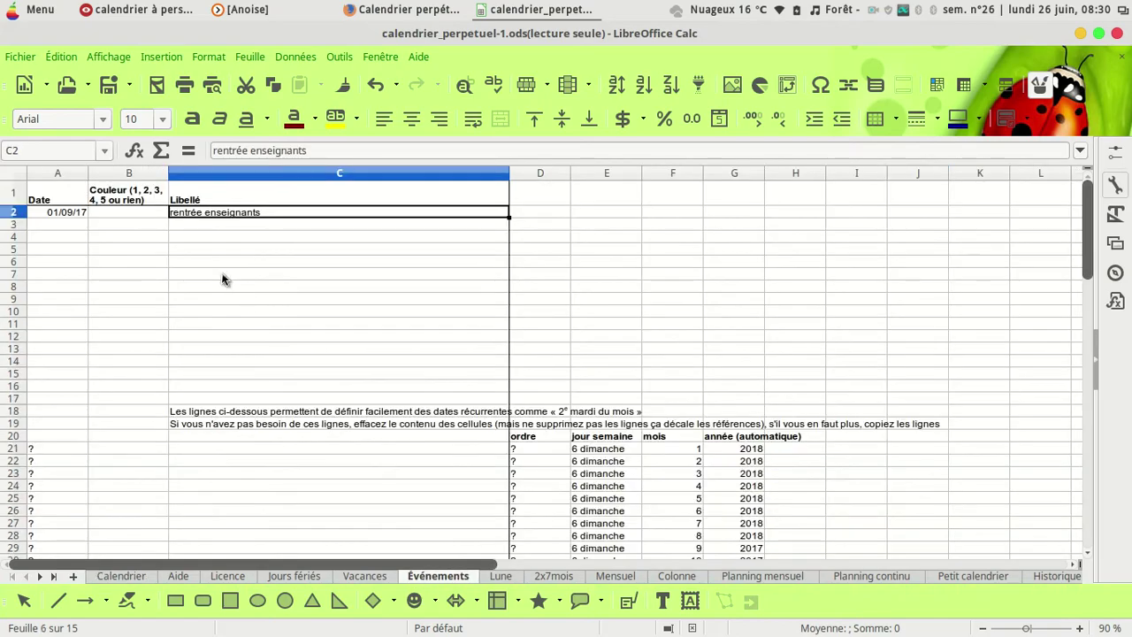
pyautogui.click(175, 227)
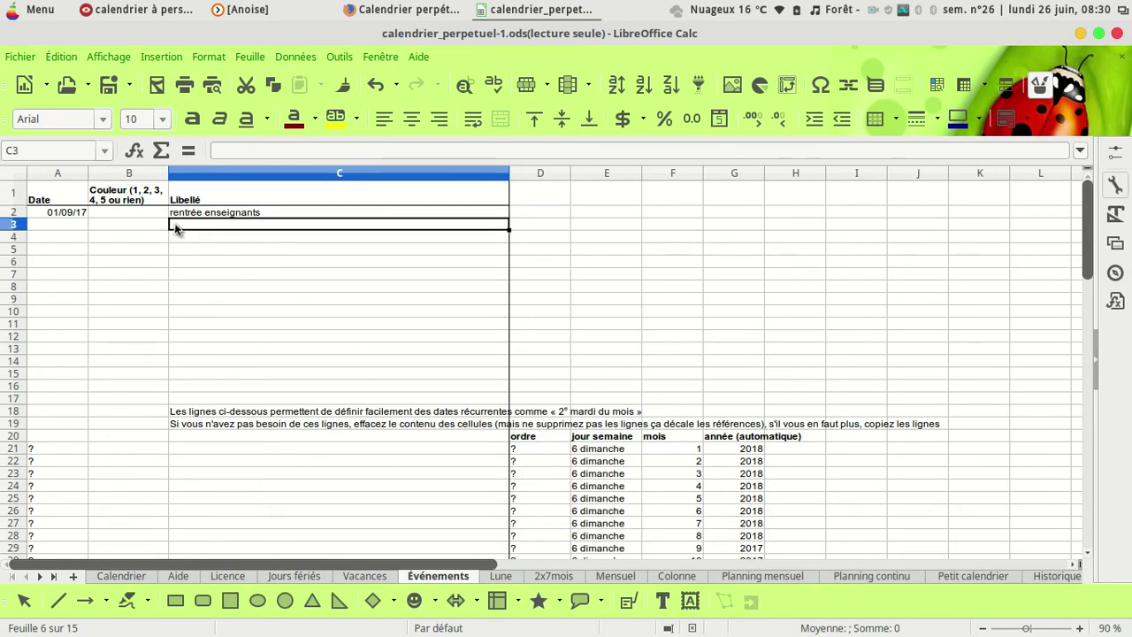
pyautogui.write('rentrée ')
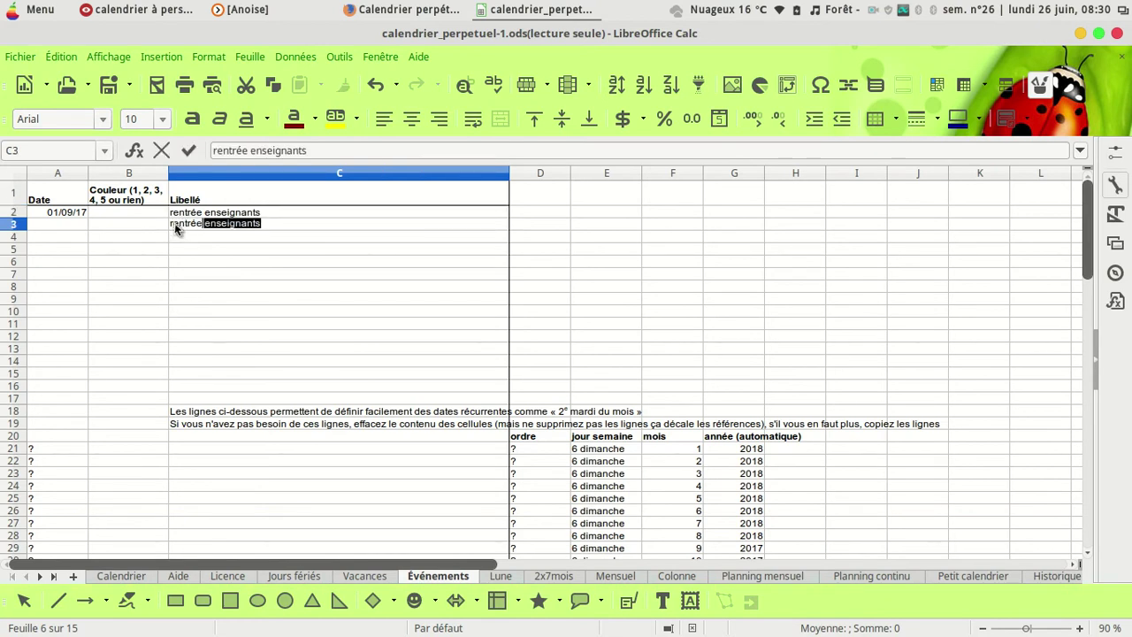
pyautogui.write('élèves')
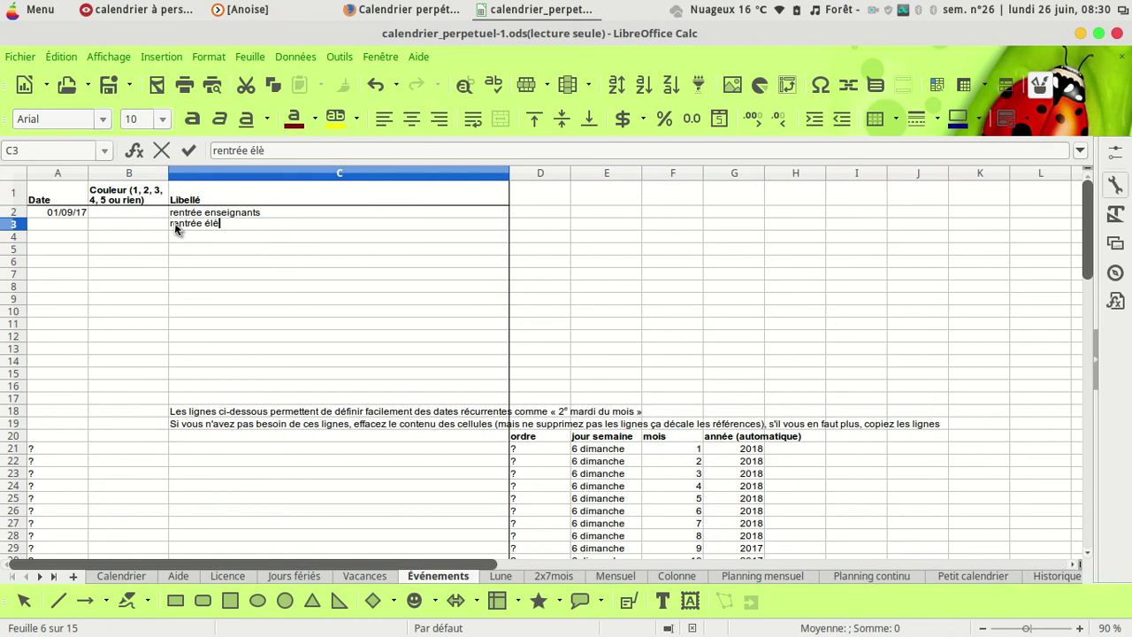
pyautogui.click(55, 228)
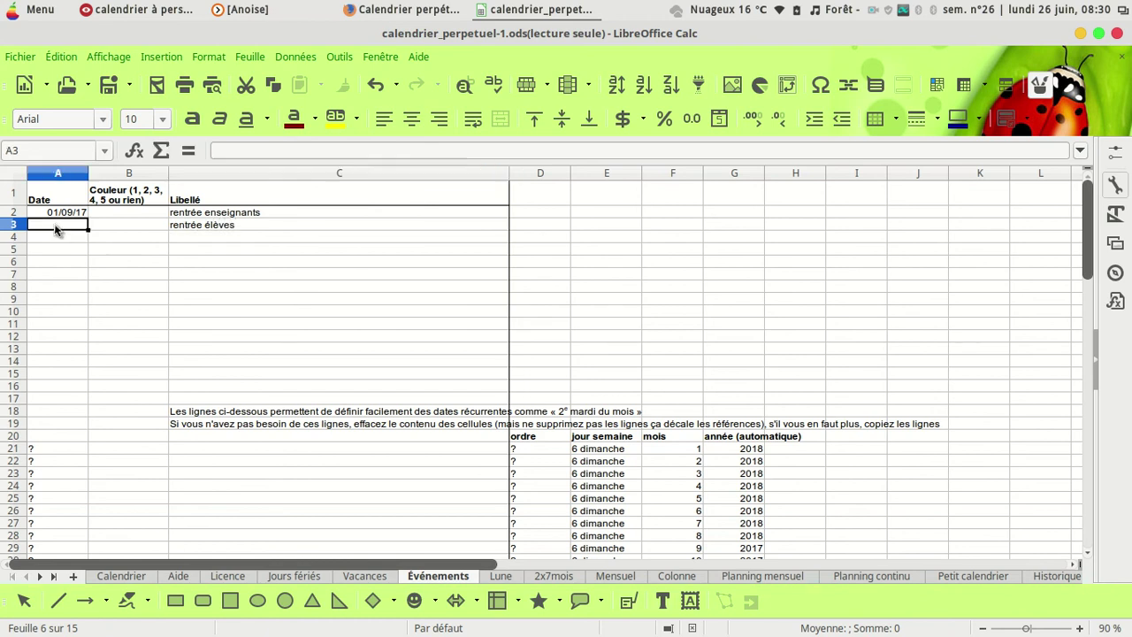
pyautogui.write('4/0')
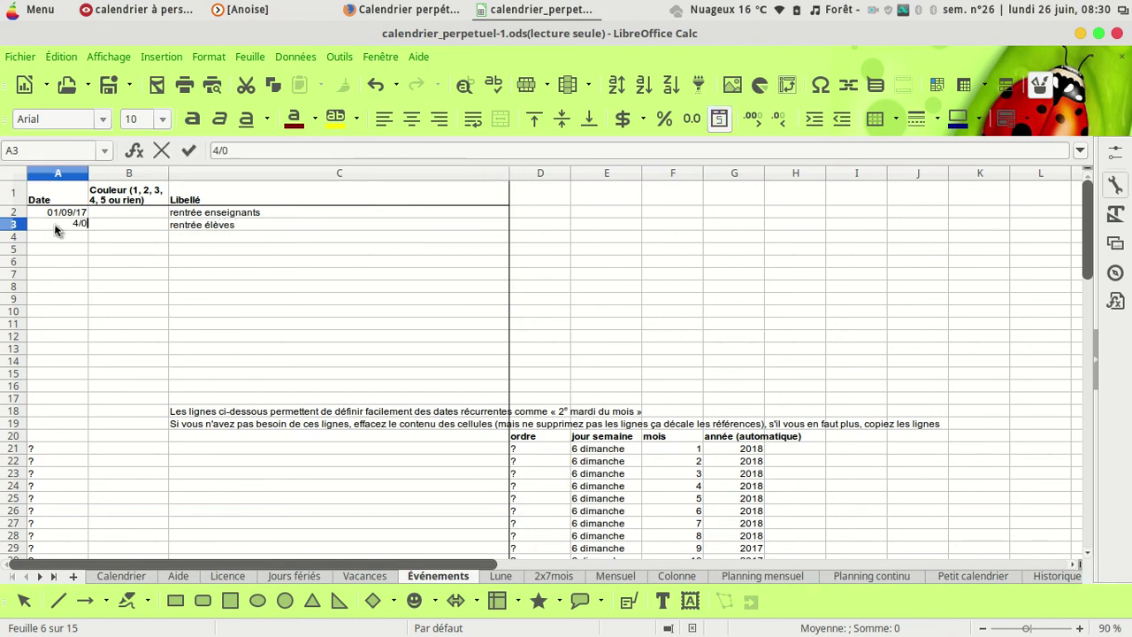
pyautogui.write('9/17')
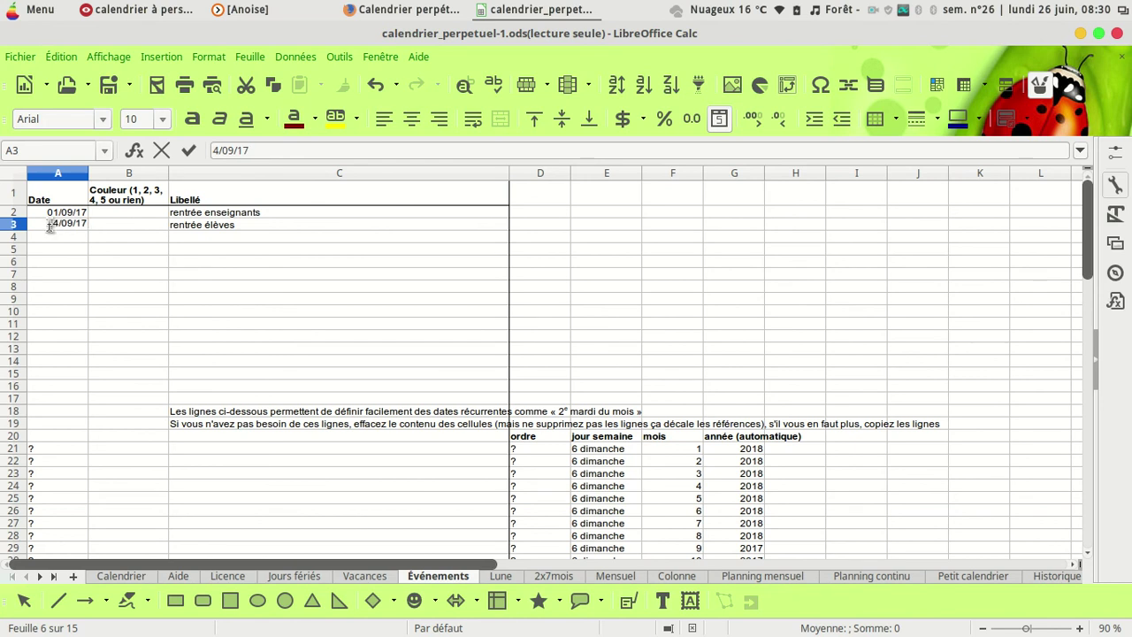
# Step: Assign colour 1 to the "rentrée élèves" event and return to the Calendrier sheet
pyautogui.click(151, 227)
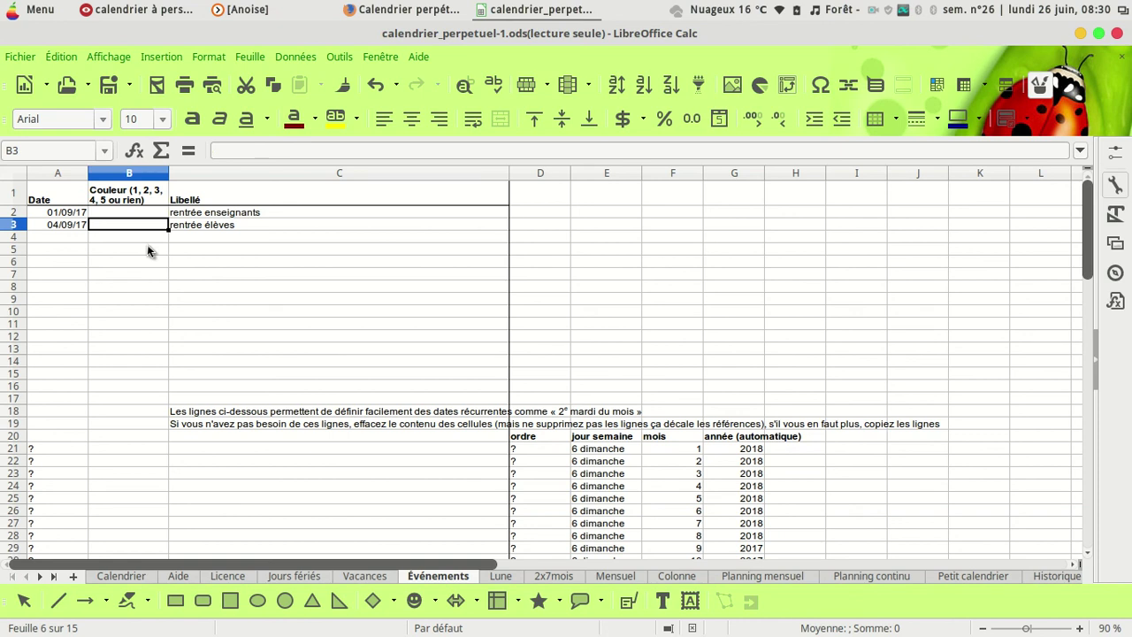
pyautogui.write('1')
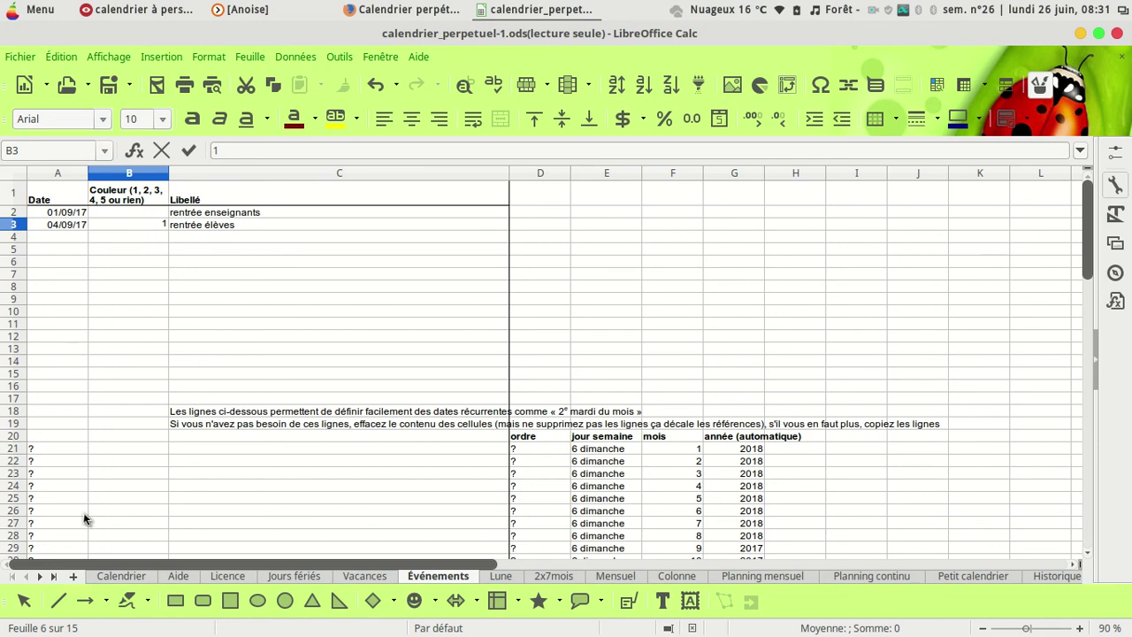
pyautogui.click(120, 576)
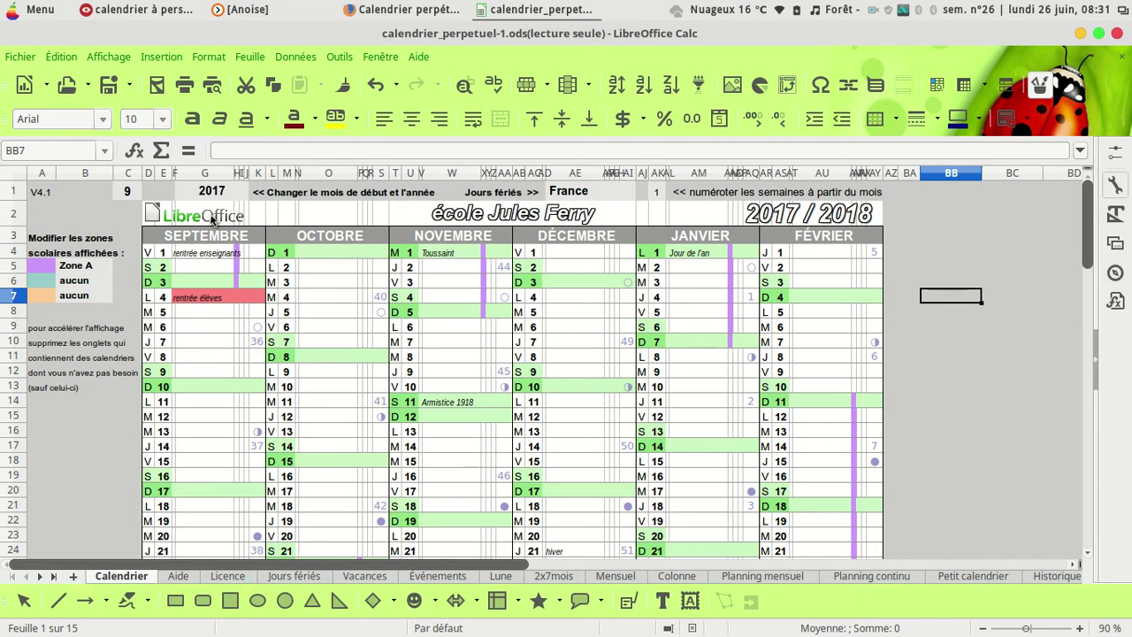
pyautogui.press('super+d')
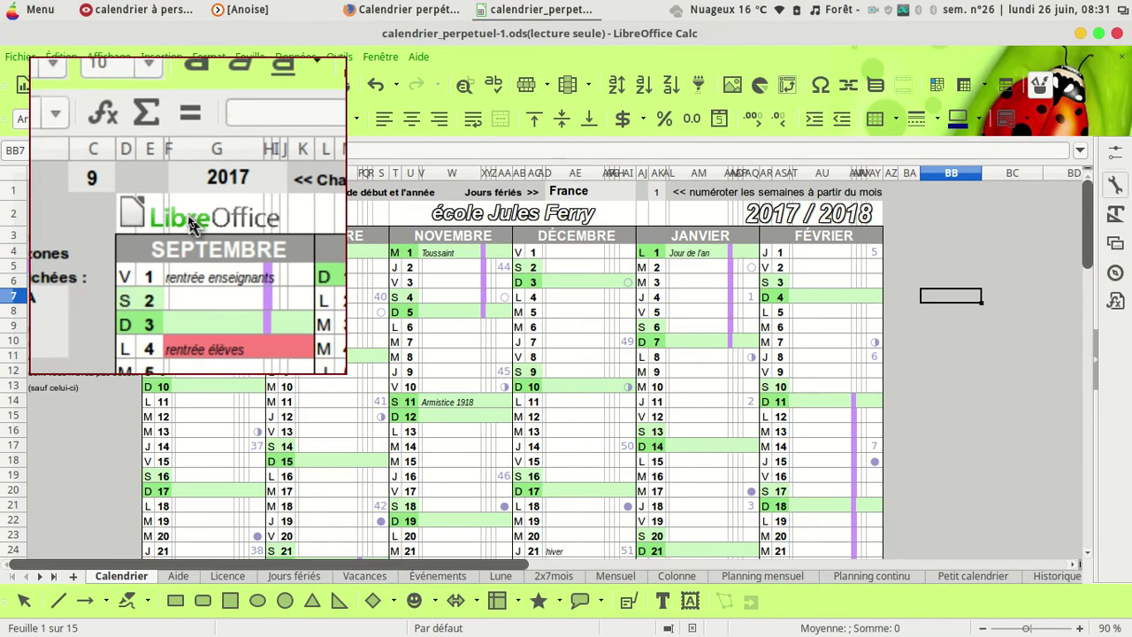
pyautogui.click(189, 215)
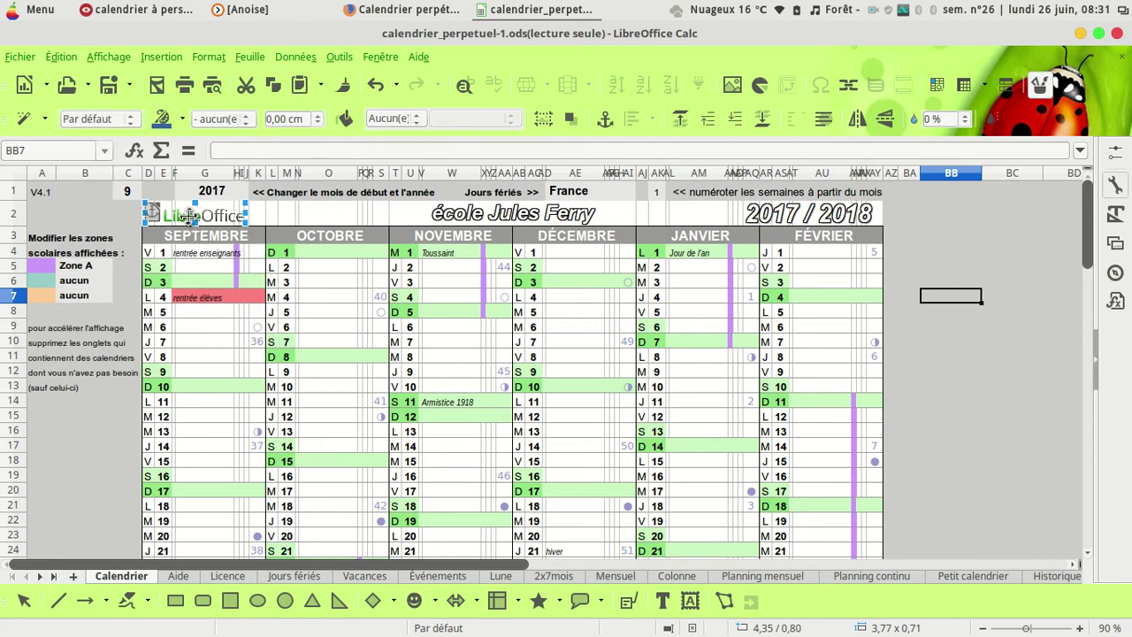
pyautogui.click(241, 327)
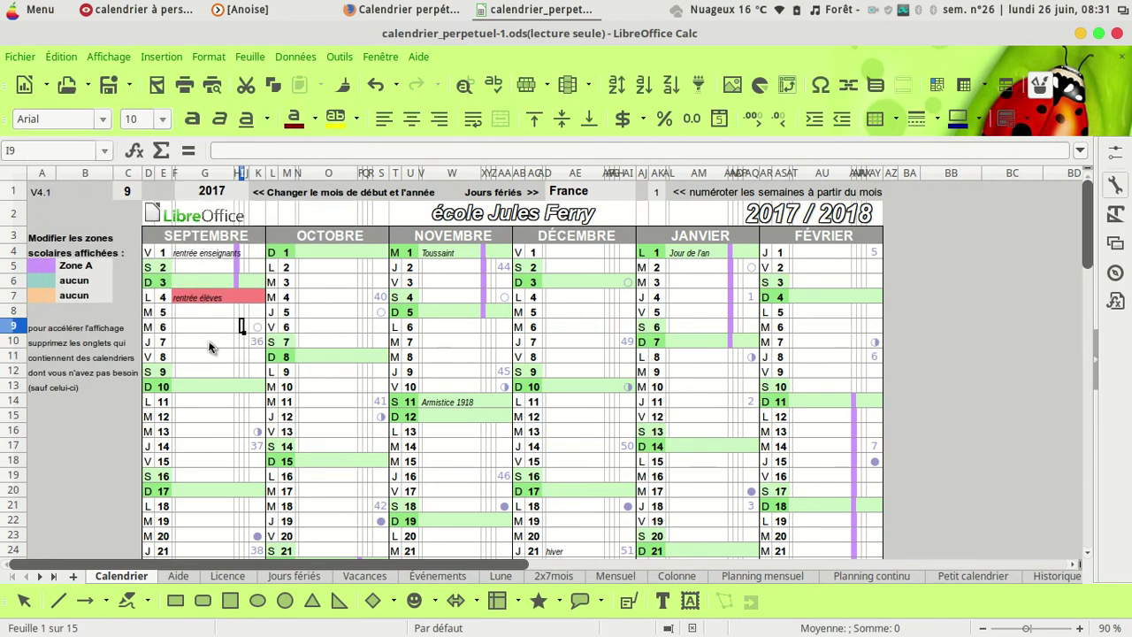